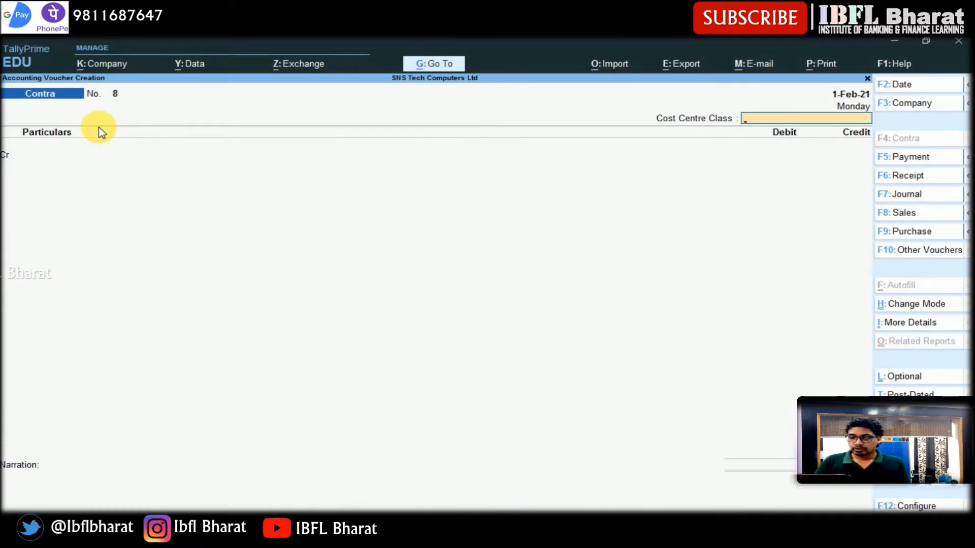
# - Start a Stock Journal voucher of class Transfer with Assembling Godown as the destination location
pyautogui.hotkey('ctrl', 'F7')
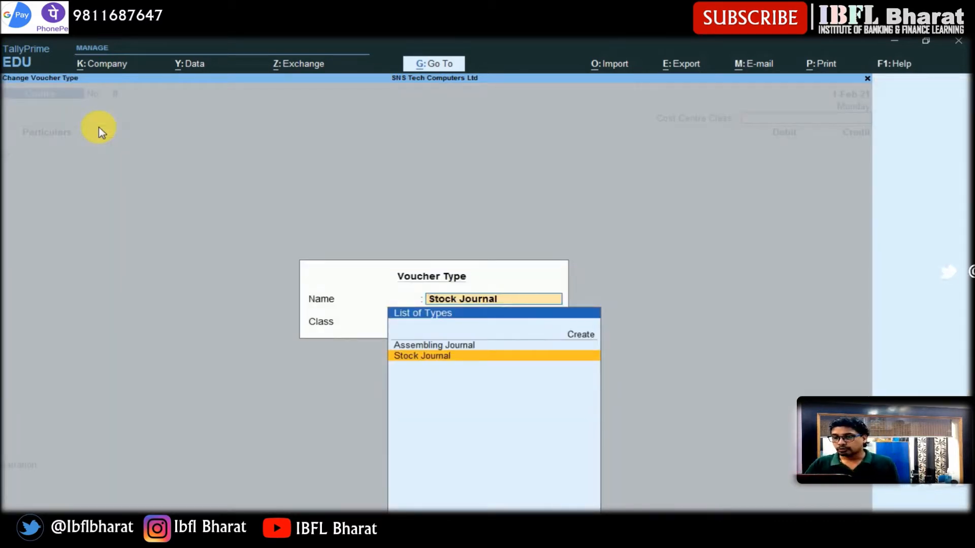
pyautogui.press('Return')
pyautogui.press('Down')
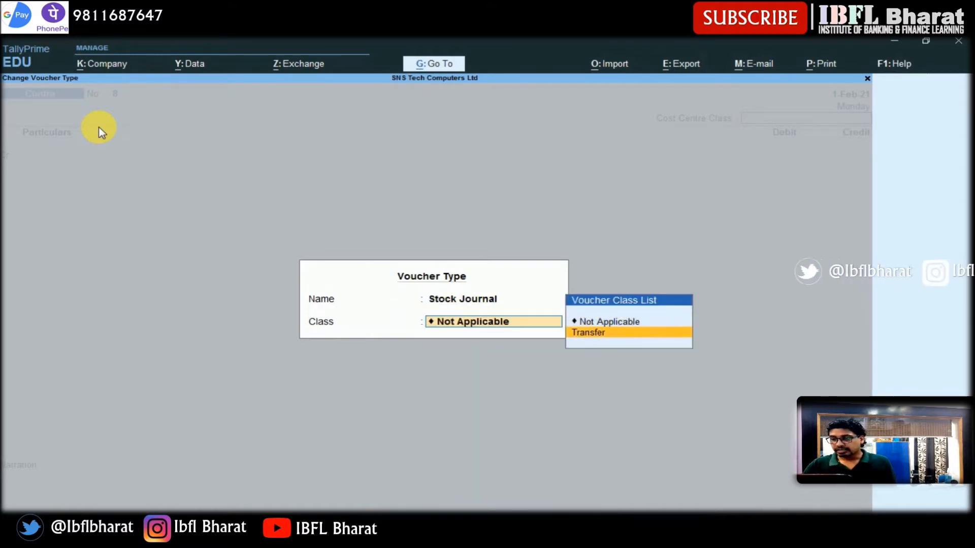
pyautogui.press('Return')
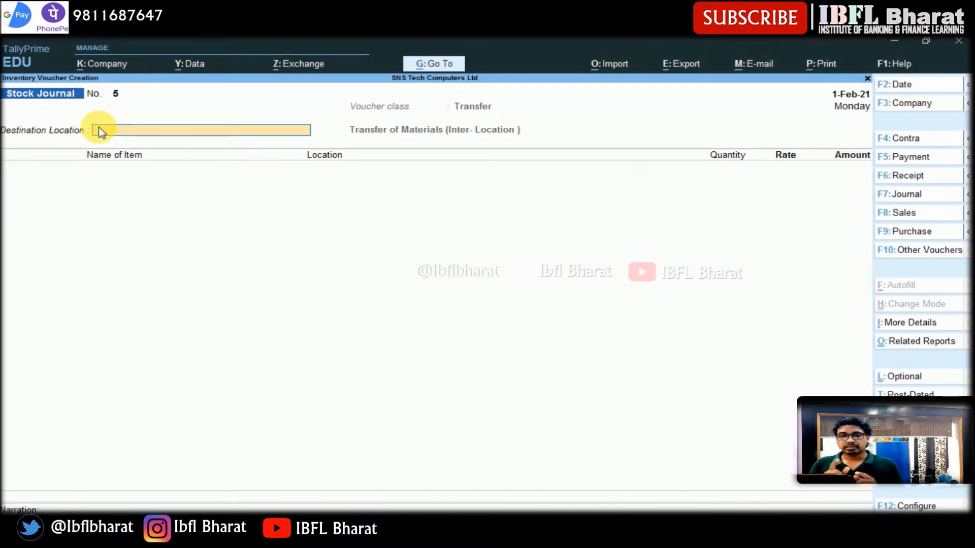
pyautogui.click(100, 131)
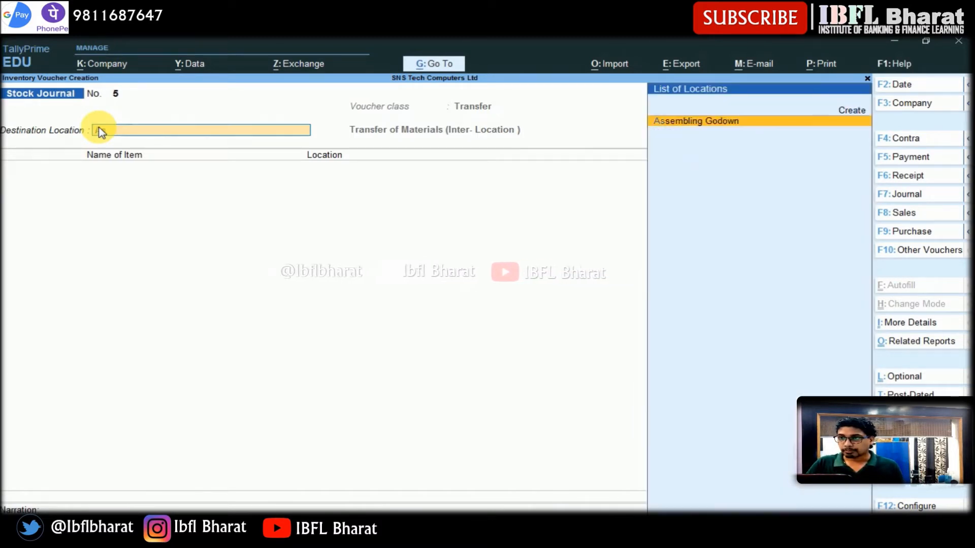
pyautogui.press('Return')
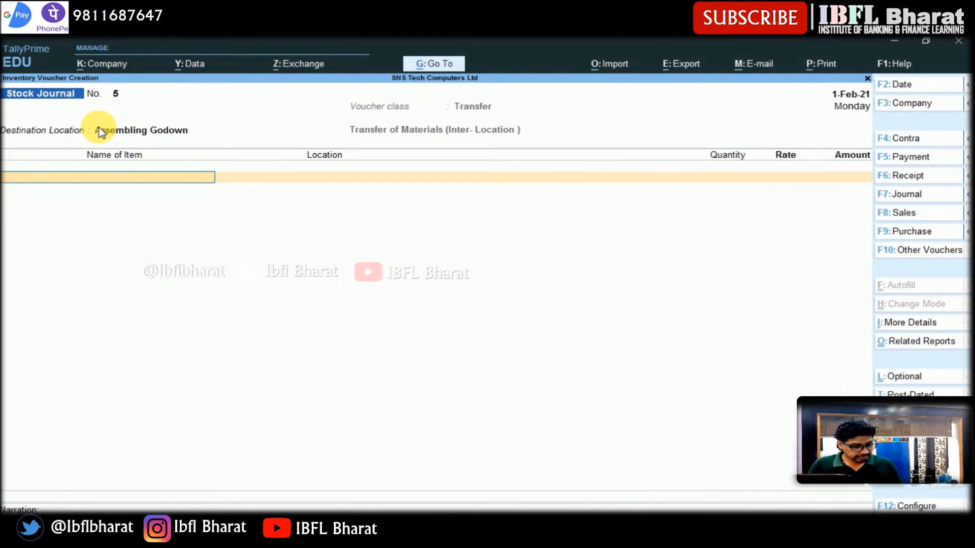
# - Add Processor I3 from Raw Material Godown with a quantity of 25 nos
pyautogui.write('Pro')
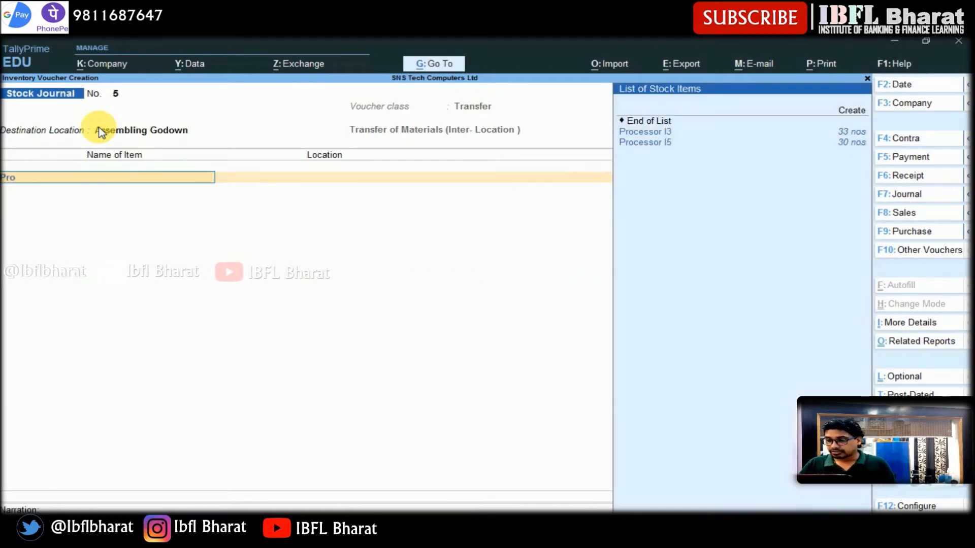
pyautogui.press('Return')
pyautogui.write('Raw')
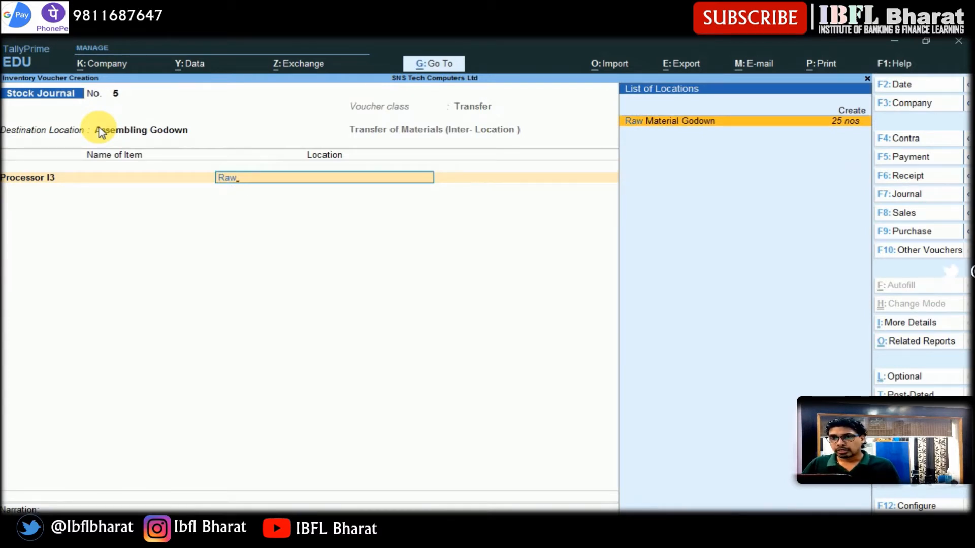
pyautogui.press('Return')
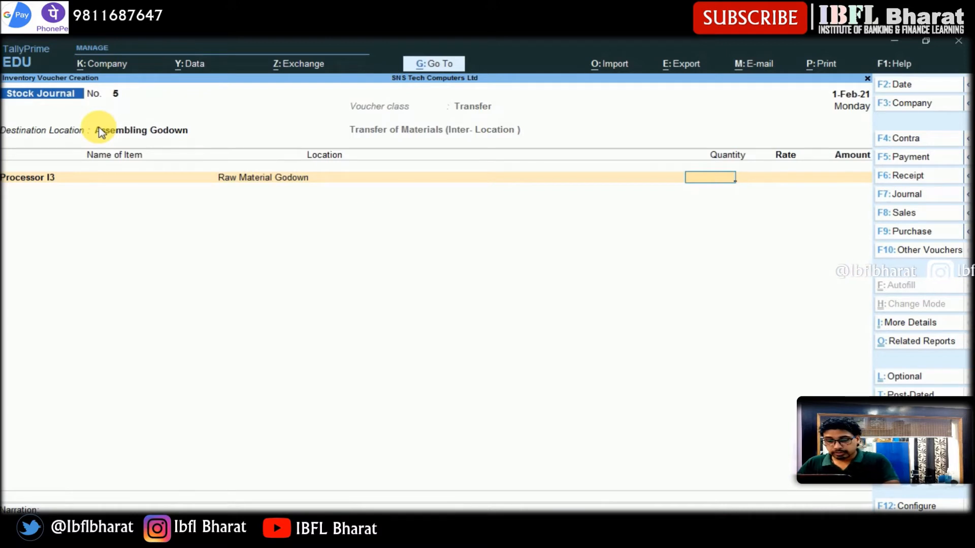
pyautogui.press('Return')
pyautogui.press('Return')
pyautogui.press('Return')
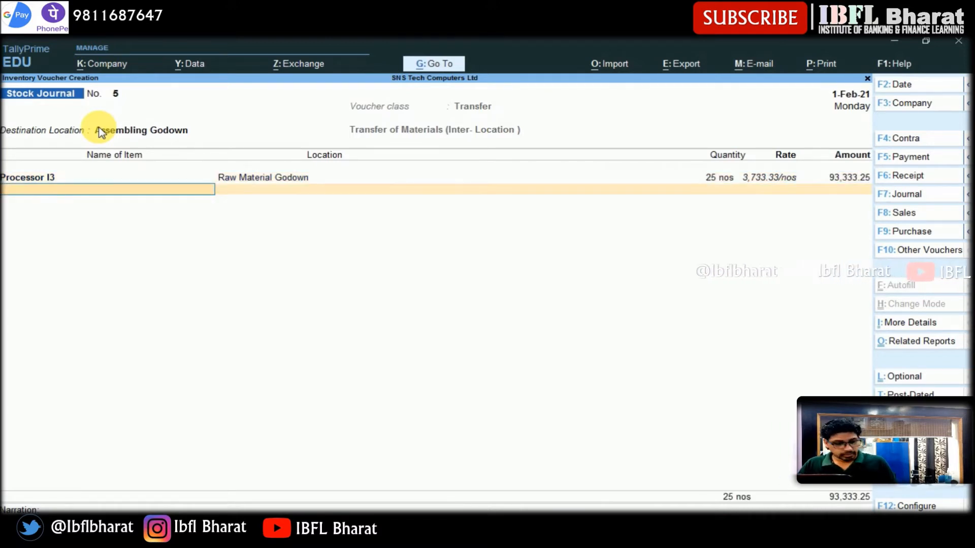
# - Add Hard Disk from Raw Material Godown with a quantity of 50
pyautogui.write('hard')
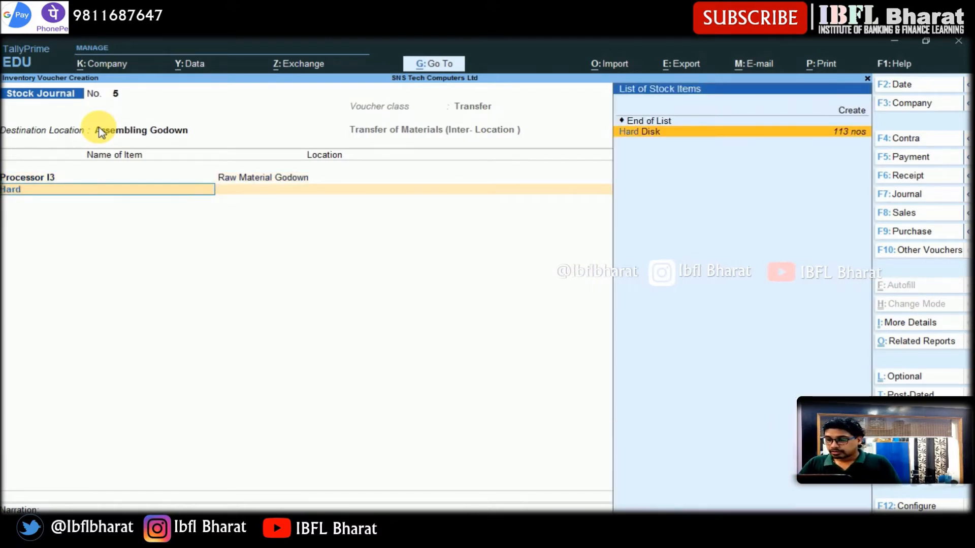
pyautogui.press('Return')
pyautogui.press('Return')
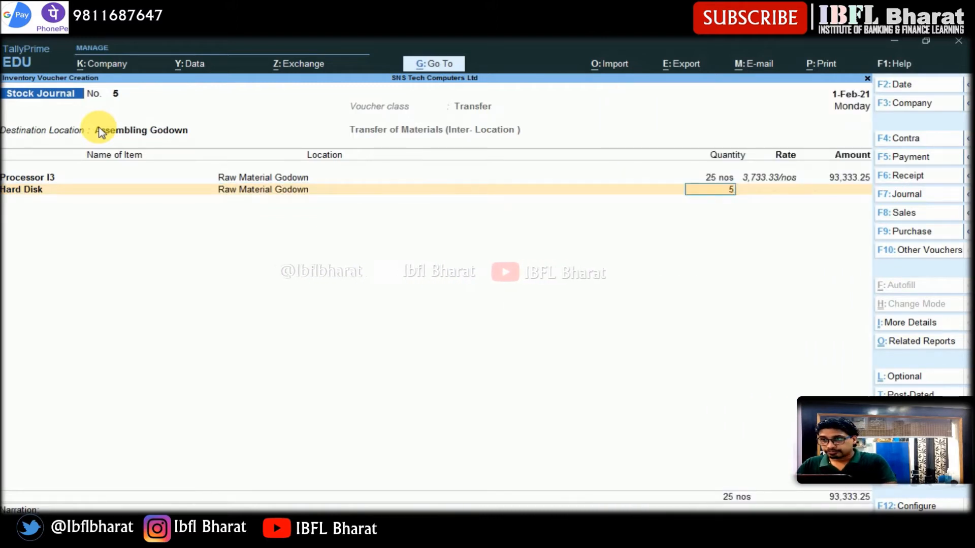
pyautogui.write('50')
pyautogui.press('Return')
pyautogui.press('Return')
pyautogui.press('Return')
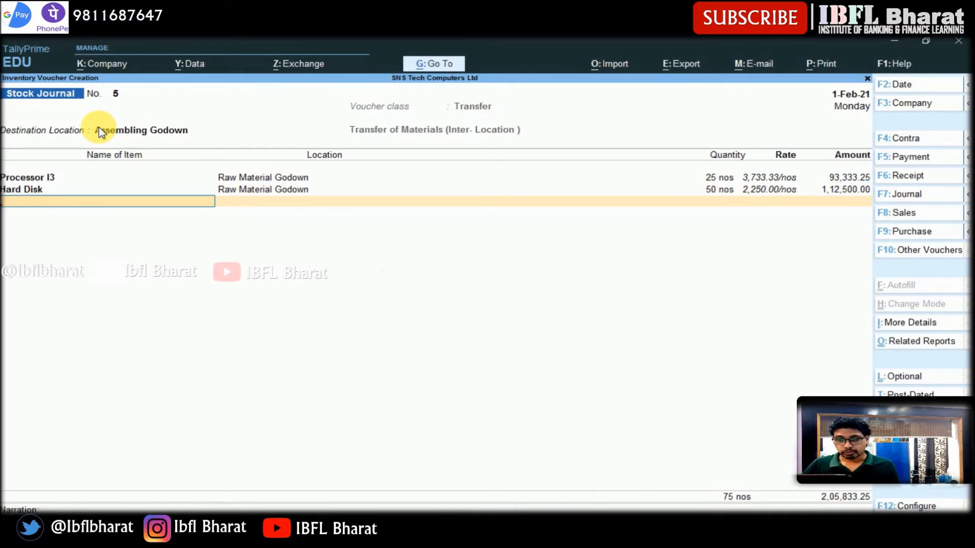
# - Add Monitor from Raw Material Godown with a quantity of 50
pyautogui.write('Mon')
pyautogui.press('Return')
pyautogui.write('er')
pyautogui.press('Return')
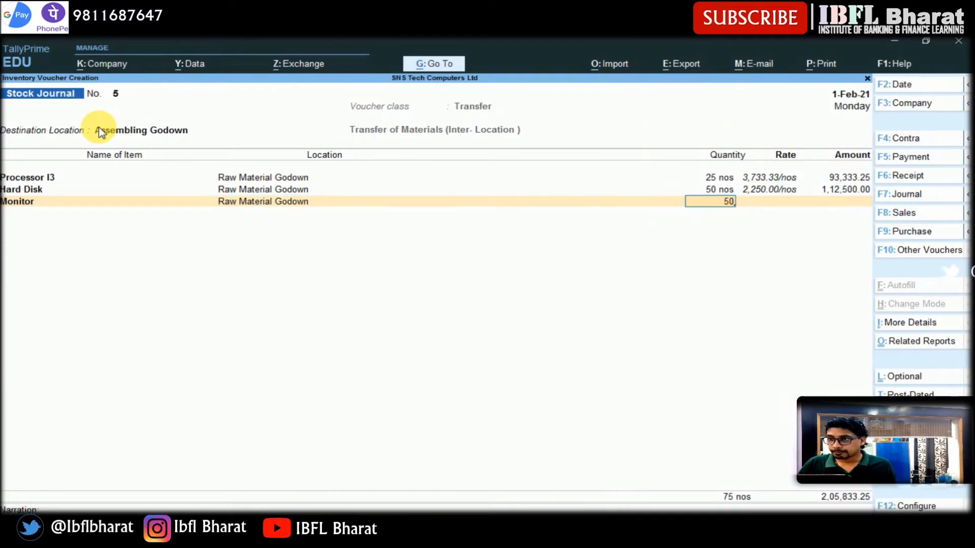
pyautogui.press('Return')
pyautogui.press('Return')
pyautogui.press('Return')
# - Add Processor I5 from Raw Material Godown with a quantity of 25
pyautogui.write('pr')
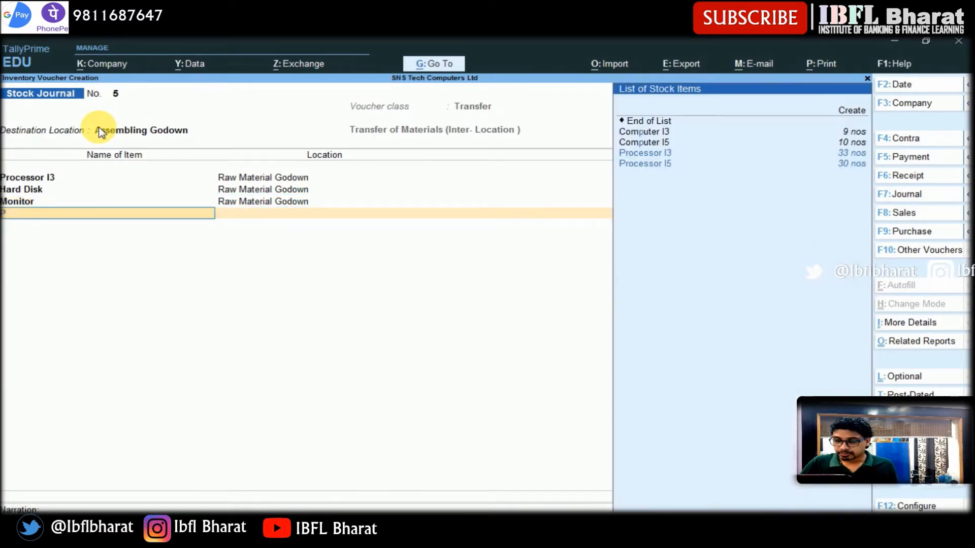
pyautogui.press('Down')
pyautogui.press('Return')
pyautogui.write('ra')
pyautogui.press('Return')
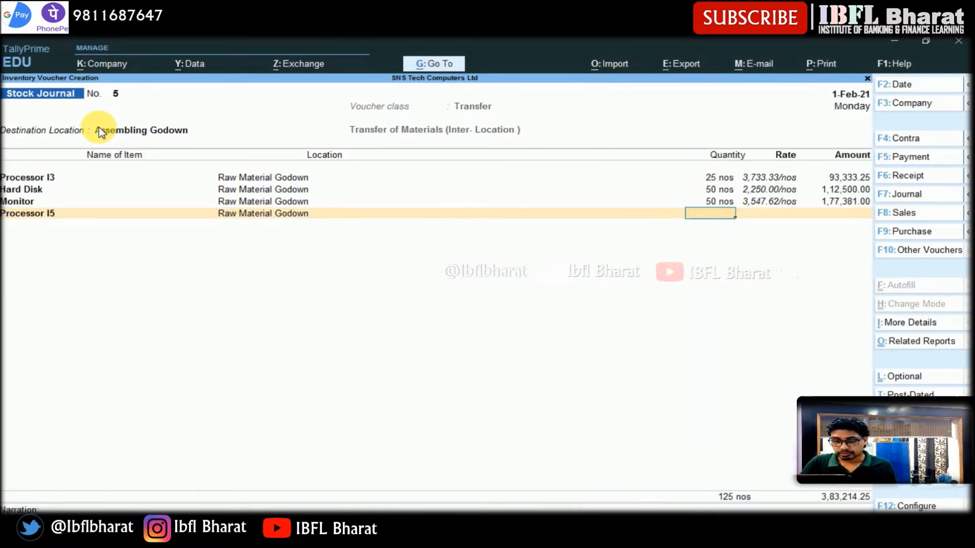
pyautogui.write('250')
pyautogui.press('BackSpace')
pyautogui.press('Return')
pyautogui.press('Return')
pyautogui.press('Return')
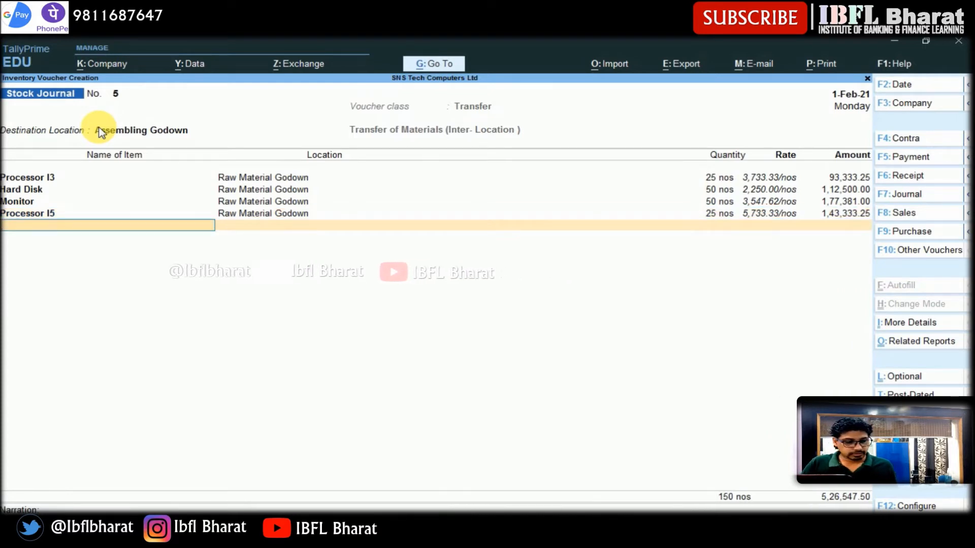
# - Add Keyboard from Raw Material Godown with a quantity of 50 nos
pyautogui.write('k')
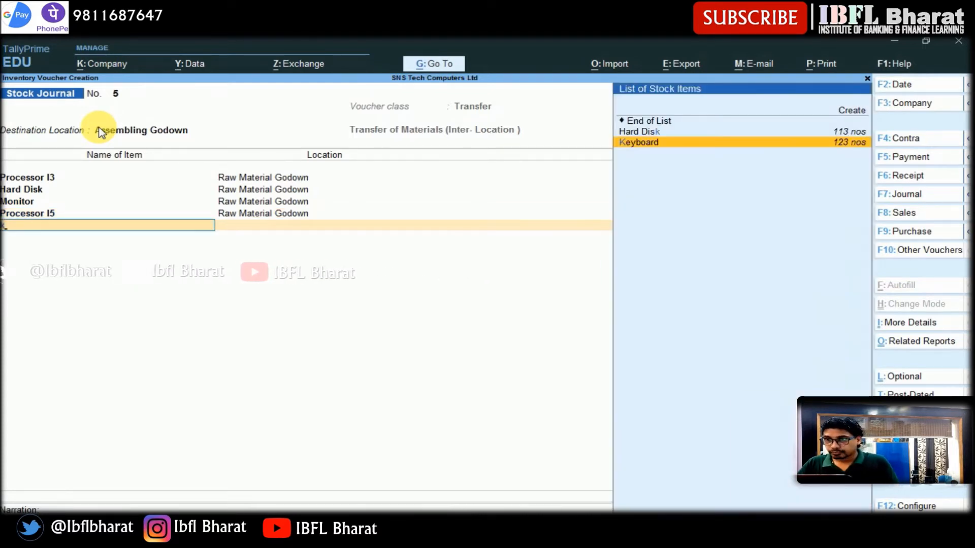
pyautogui.press('Return')
pyautogui.write('r')
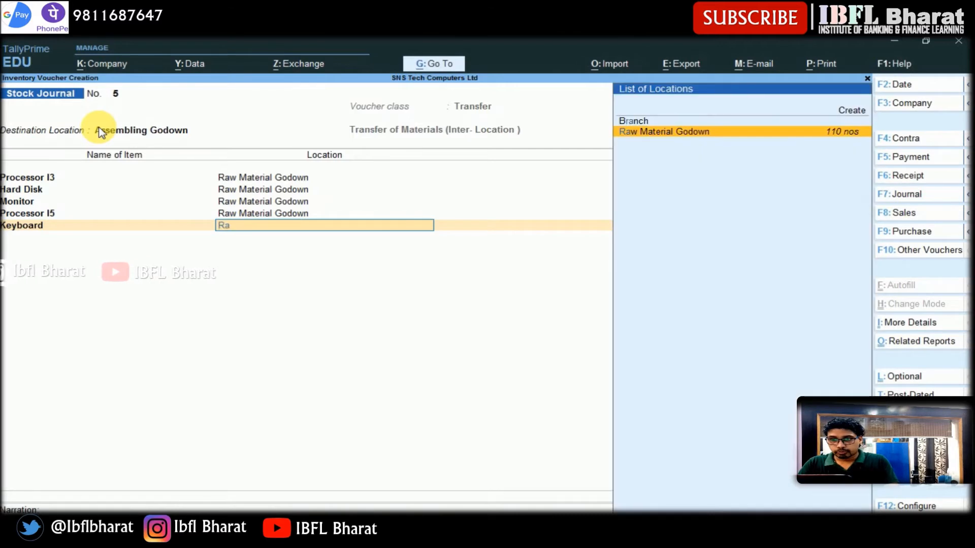
pyautogui.press('Return')
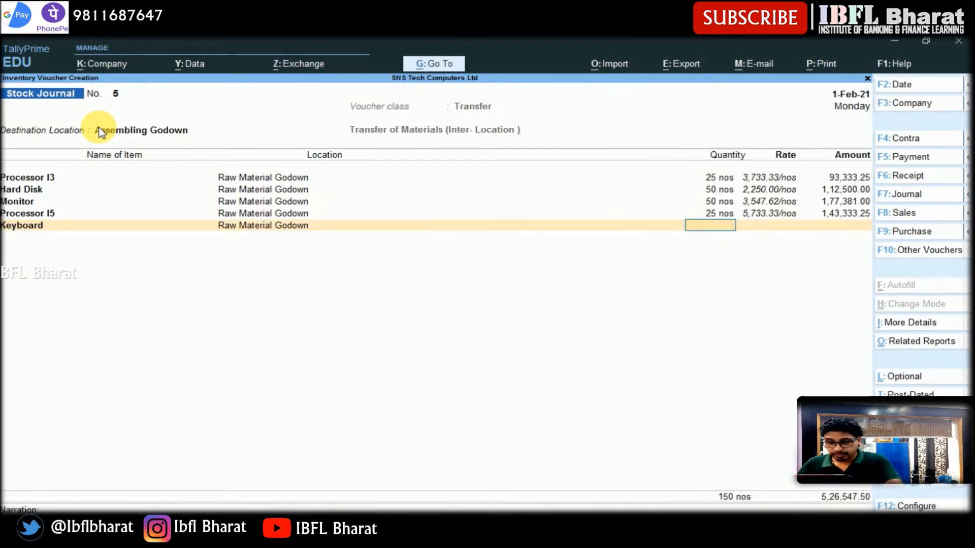
pyautogui.press('Return')
pyautogui.press('Return')
# - Add Mouse from Raw Material Godown with a quantity of 50
pyautogui.write('Mouse')
pyautogui.press('Return')
pyautogui.write('r')
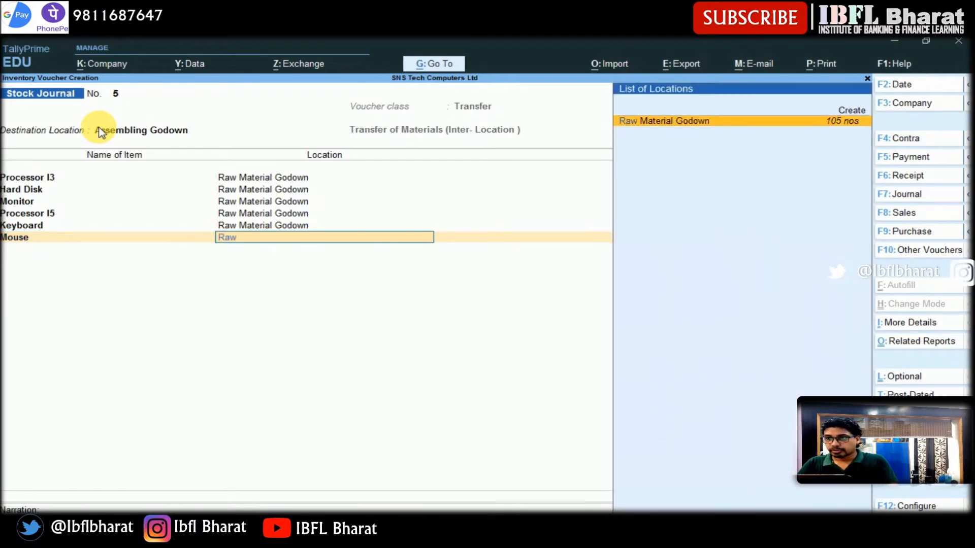
pyautogui.press('Return')
pyautogui.write('50')
pyautogui.press('Return')
pyautogui.press('Return')
pyautogui.press('Return')
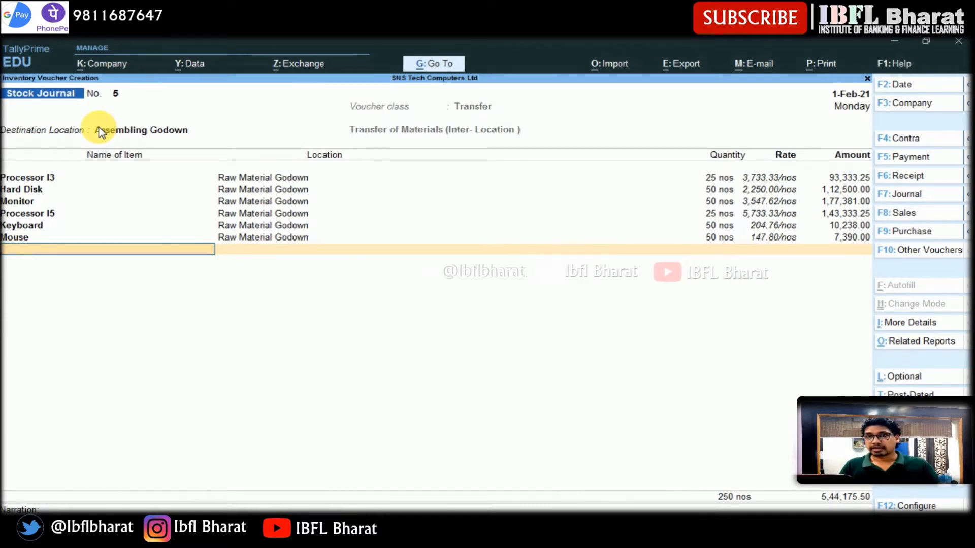
# - Add Motherboard from Raw Material Godown, 50 nos at a rate of 3150, and save the voucher
pyautogui.write('Mother')
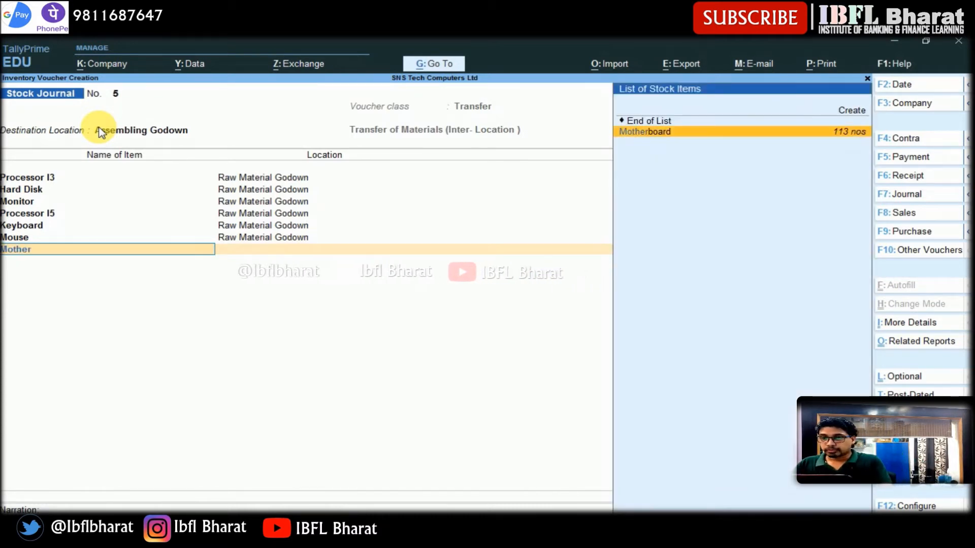
pyautogui.press('Return')
pyautogui.write('Raw')
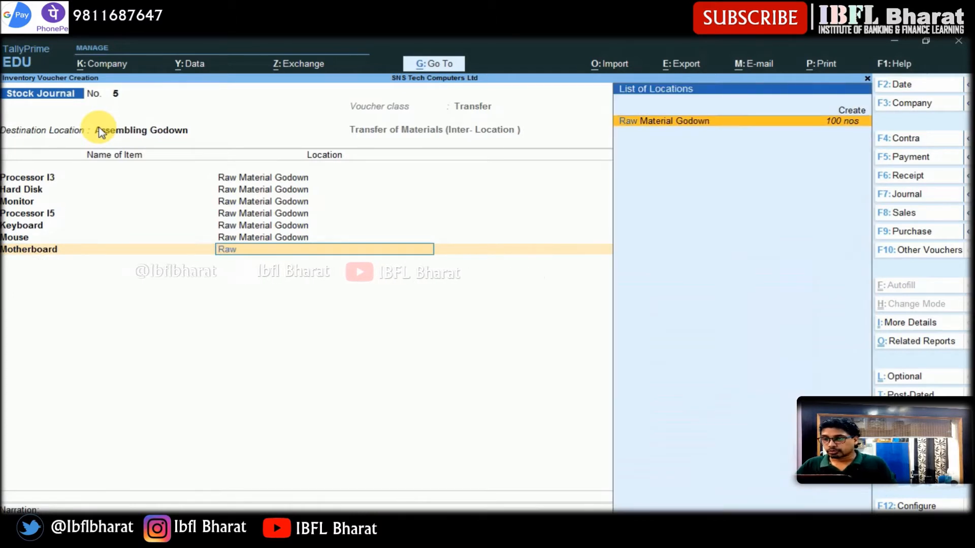
pyautogui.press('Return')
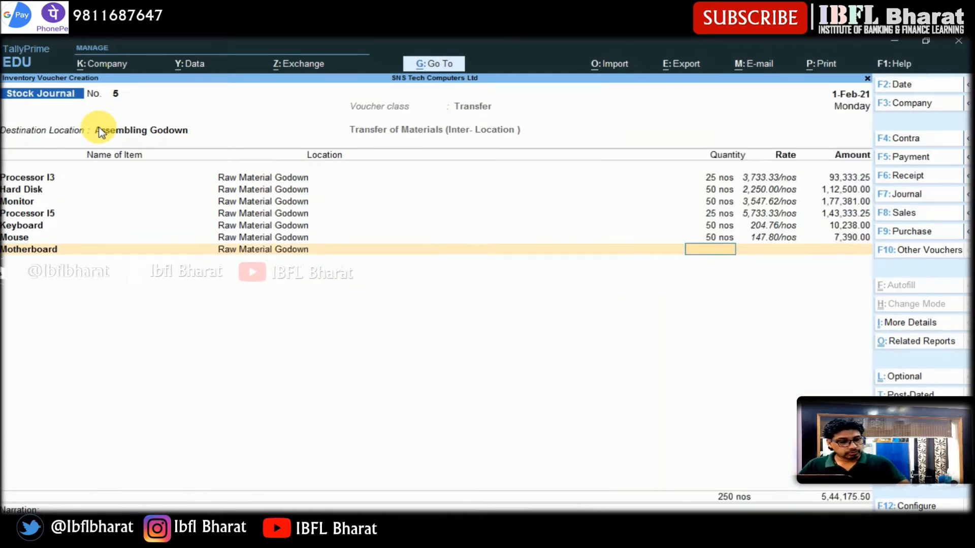
pyautogui.press('Return')
pyautogui.write('3150')
pyautogui.press('Return')
pyautogui.press('Return')
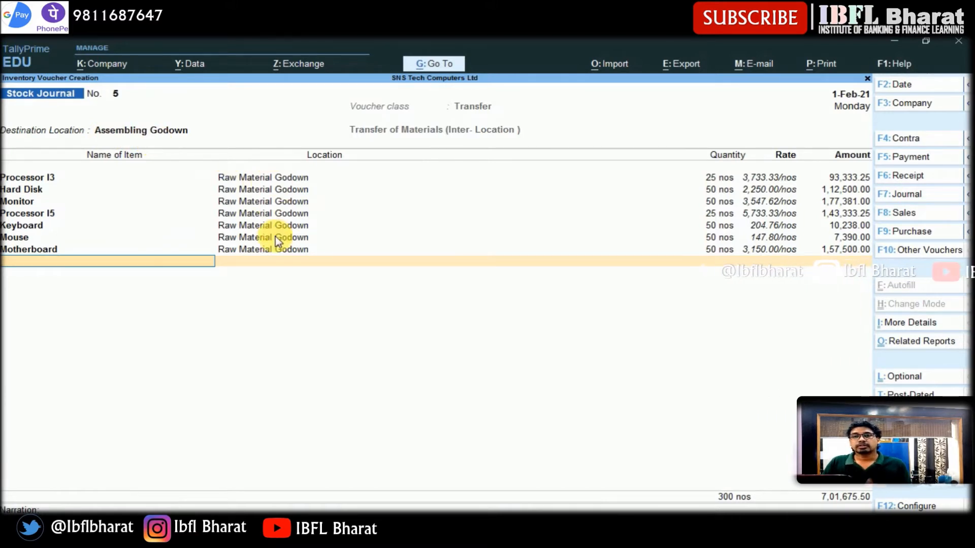
pyautogui.press('Return')
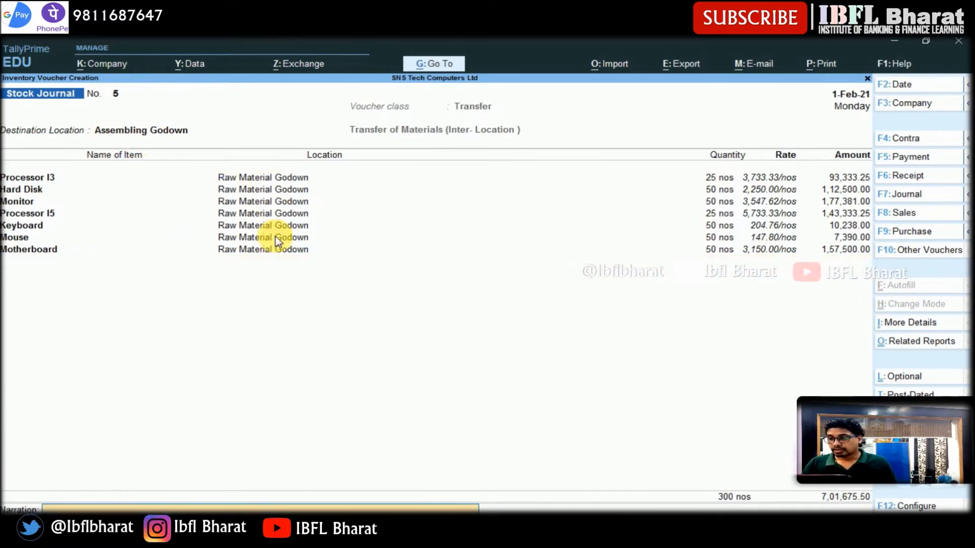
pyautogui.press('Return')
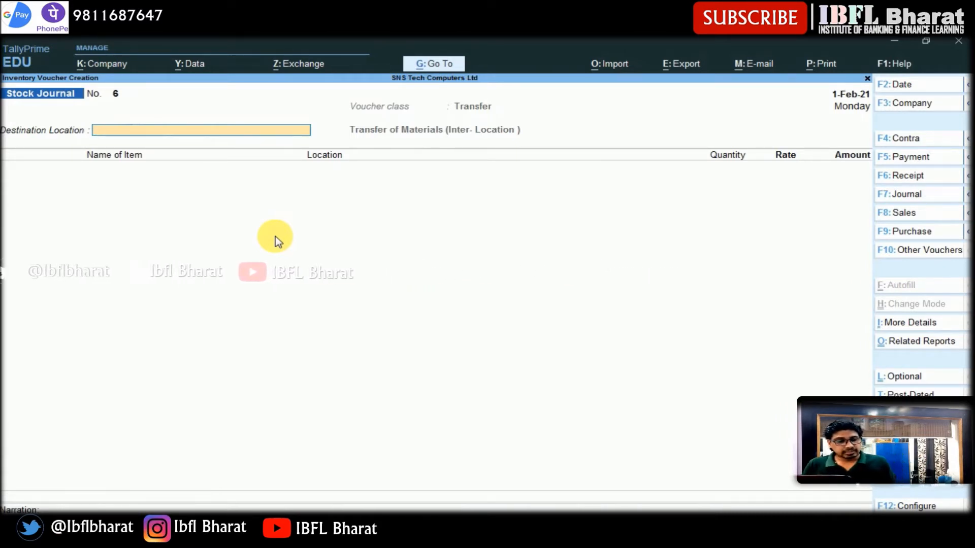
# - Open a Payment voucher and create a new ledger named Cabinate Manufacturing Machine
pyautogui.press('F5')
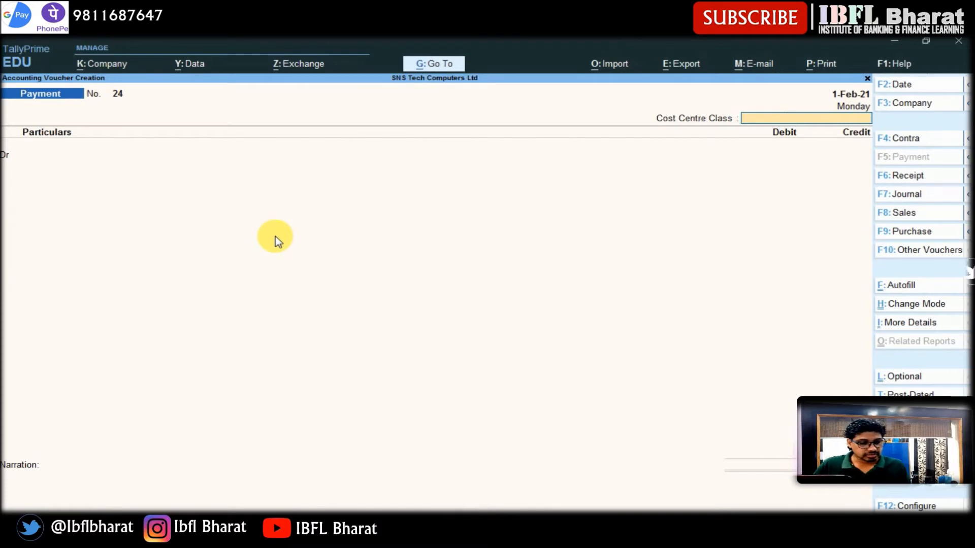
pyautogui.press('Return')
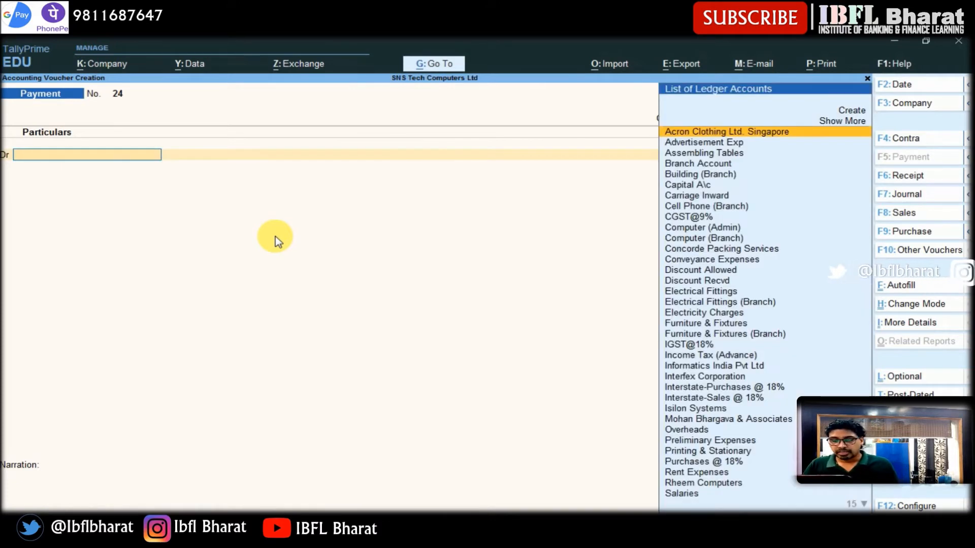
pyautogui.hotkey('alt', 'c')
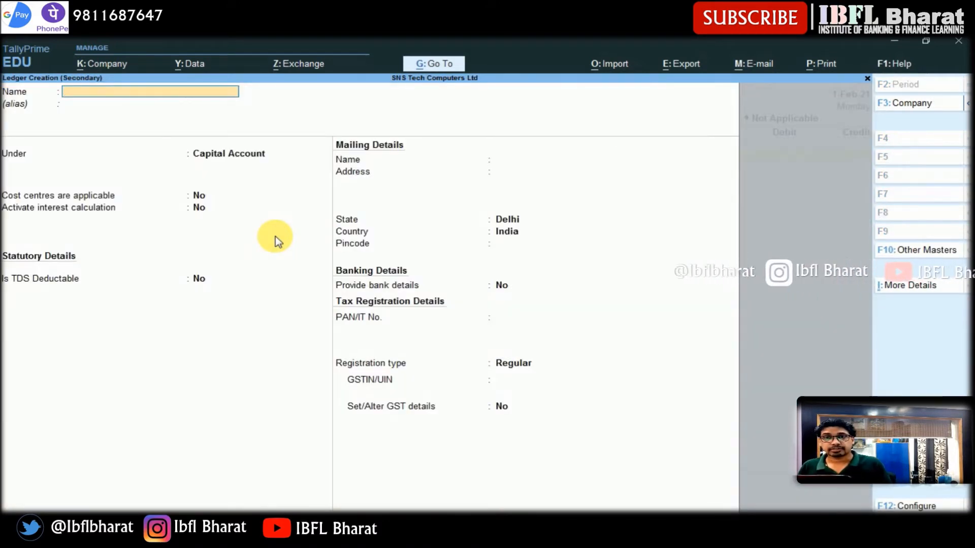
pyautogui.write('Cab')
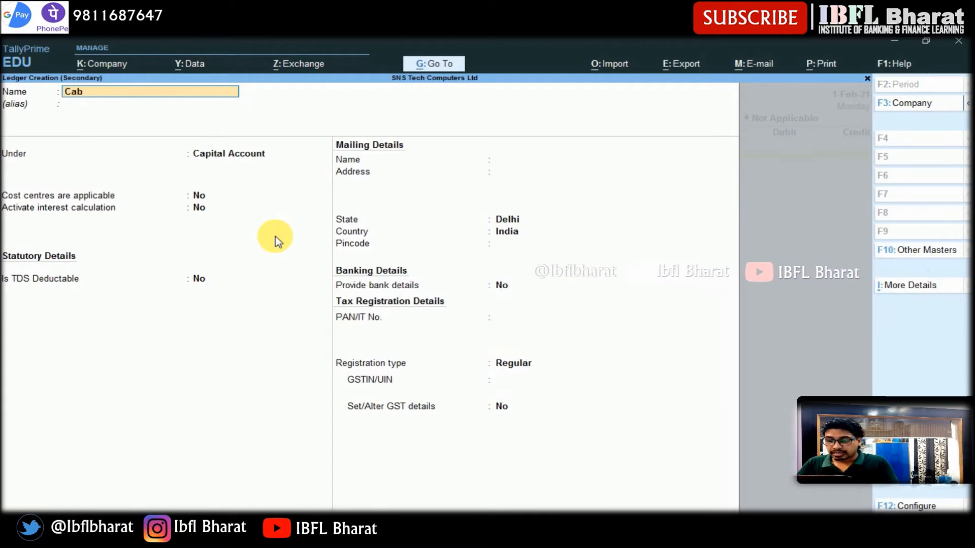
pyautogui.write('inate M')
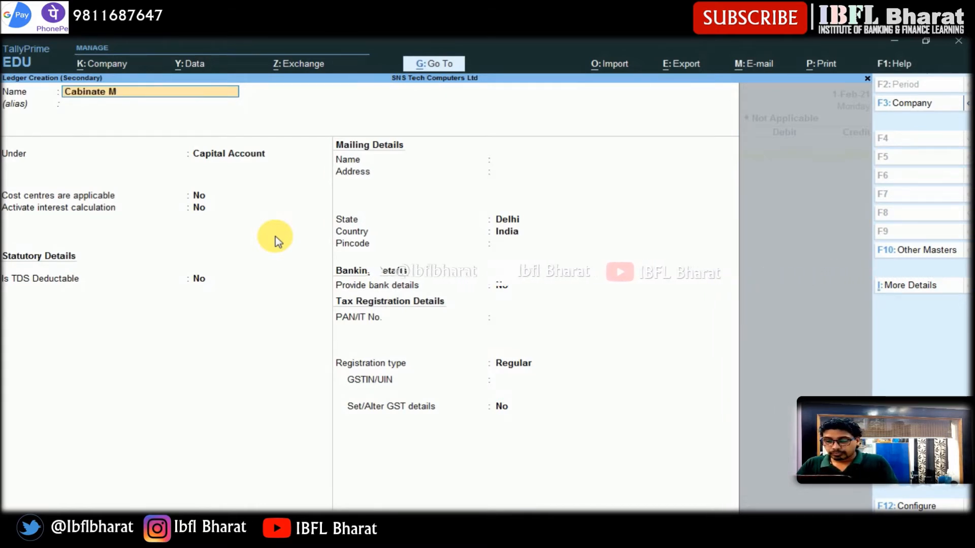
pyautogui.write('anufacturi')
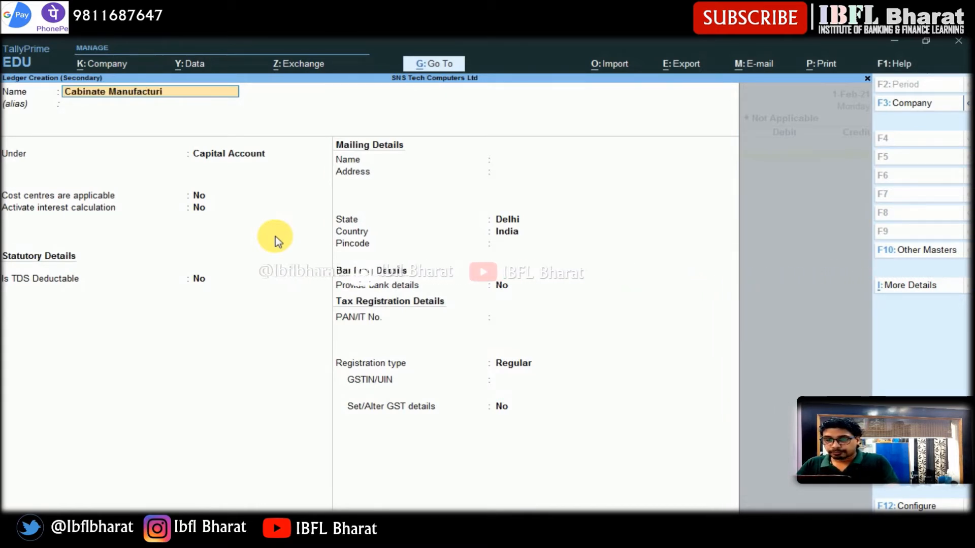
pyautogui.write('ng Machine')
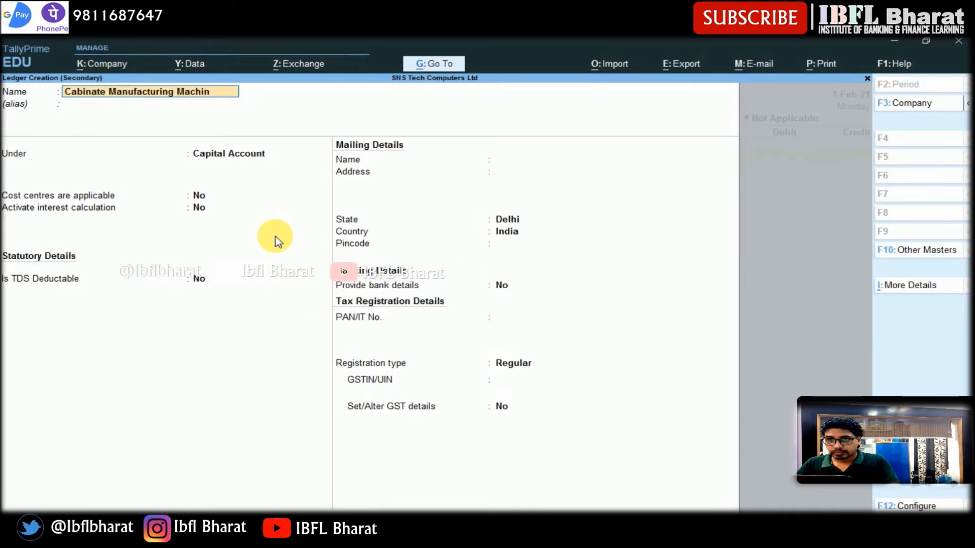
# - Place the Cabinate Manufacturing Machine ledger under the Fixed Assets group
pyautogui.press('Return')
pyautogui.press('Return')
pyautogui.write('Fixed')
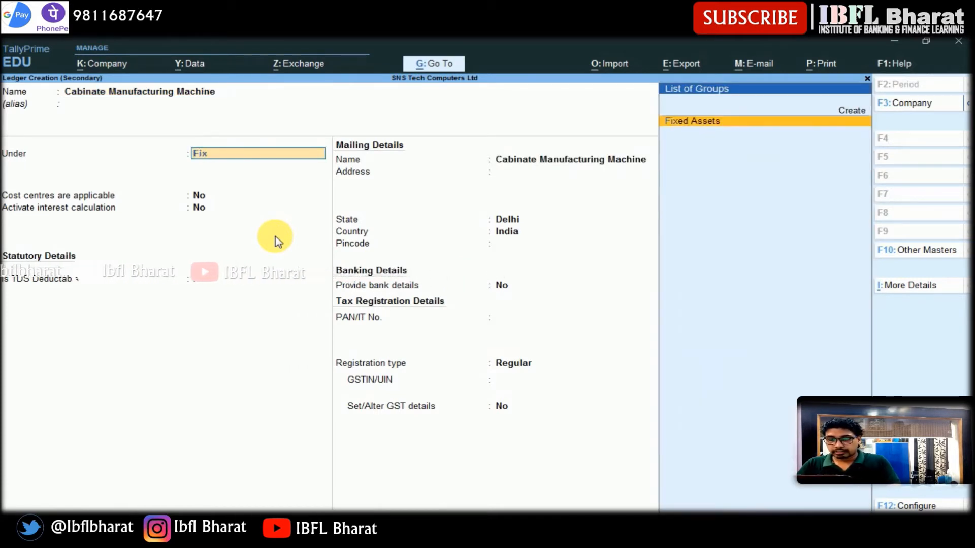
pyautogui.press('Return')
pyautogui.press('Return')
pyautogui.press('Return')
pyautogui.press('Return')
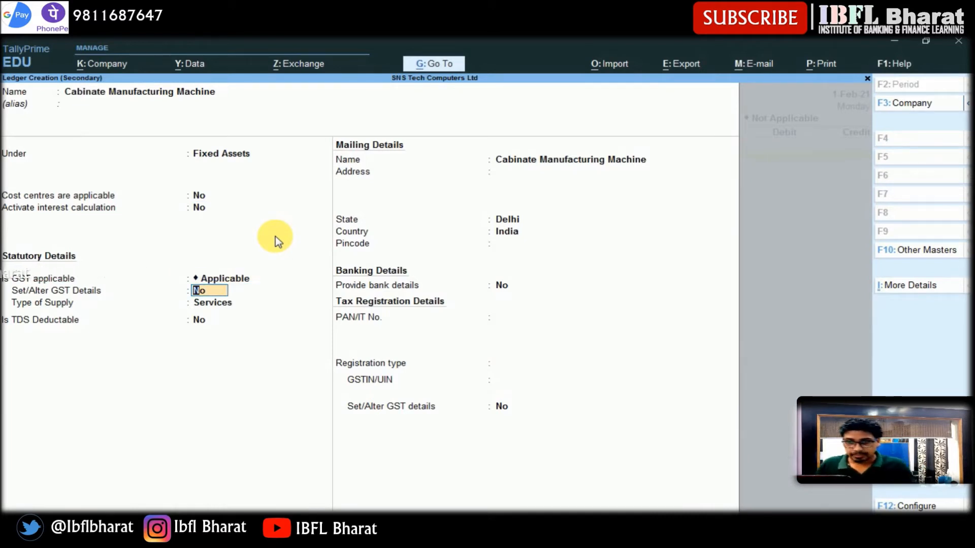
# - Open the ledger's GST details and enter HSN/SAC 8471
pyautogui.press('y')
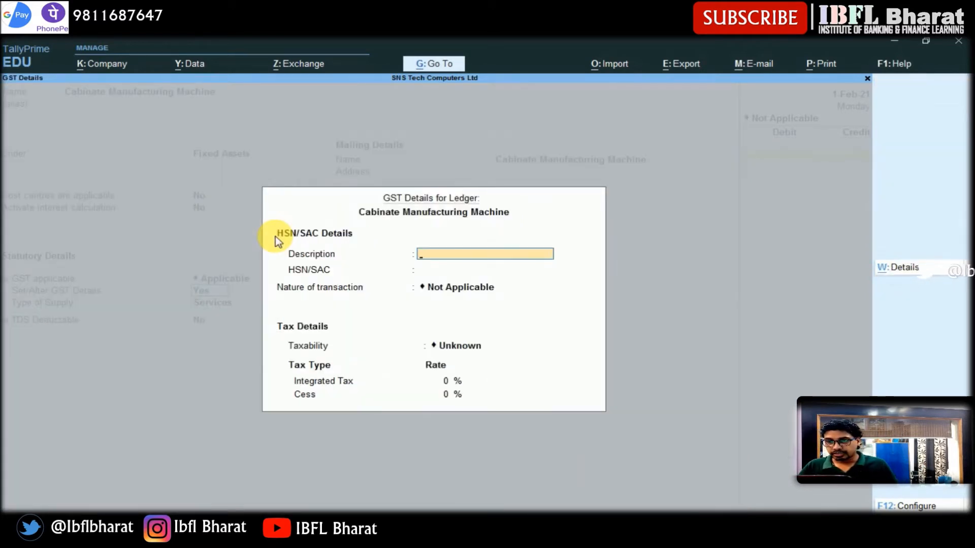
pyautogui.press('Return')
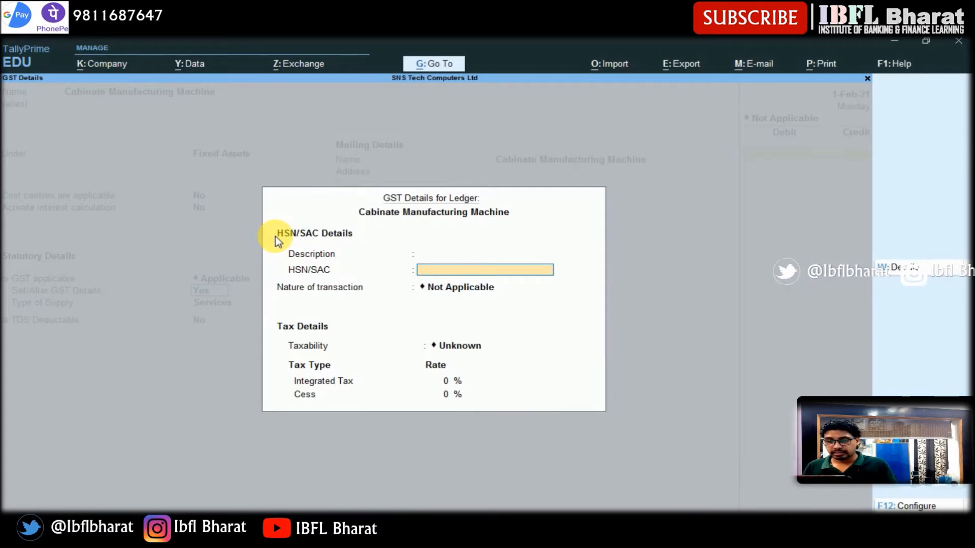
pyautogui.write('8471')
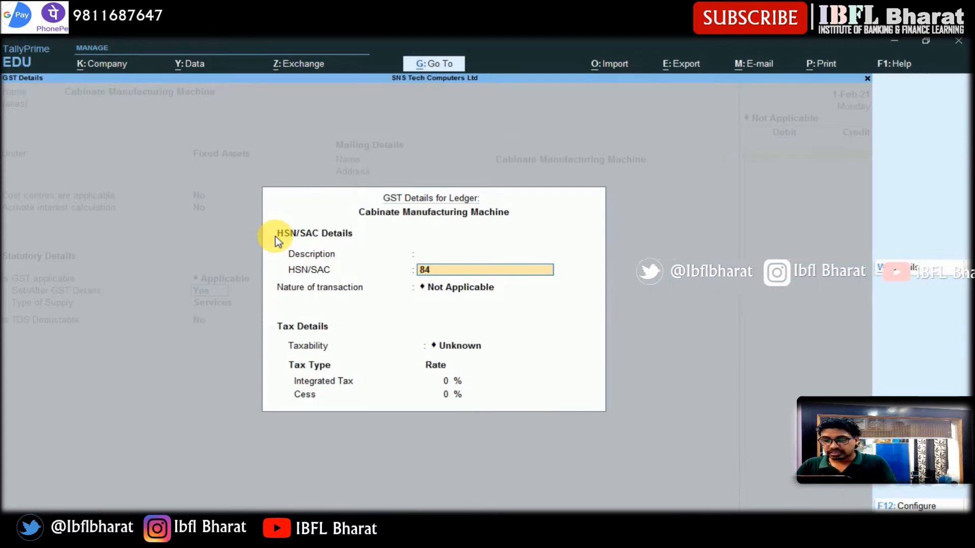
pyautogui.press('Return')
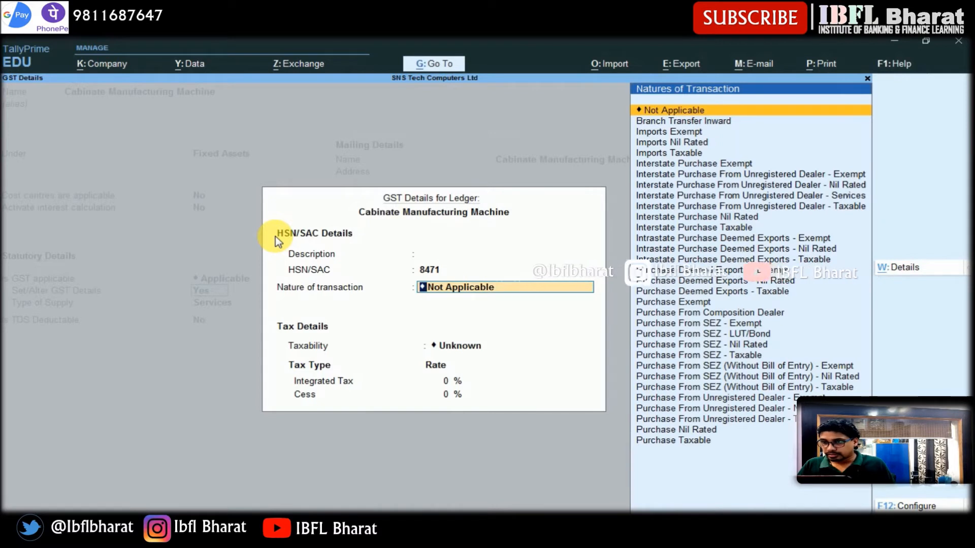
# - Set the nature of transaction to Purchase Taxable and the nature of goods to Capital Goods, then close the GST details
pyautogui.press('Down')
pyautogui.press('Down')
pyautogui.press('Down')
pyautogui.press('Down')
pyautogui.press('Down')
pyautogui.press('Down')
pyautogui.press('Down')
pyautogui.press('Down')
pyautogui.press('Down')
pyautogui.press('Down')
pyautogui.press('Down')
pyautogui.press('Down')
pyautogui.press('Down')
pyautogui.press('Down')
pyautogui.press('Down')
pyautogui.press('Down')
pyautogui.press('Down')
pyautogui.press('Down')
pyautogui.press('Down')
pyautogui.press('Down')
pyautogui.press('Down')
pyautogui.press('Down')
pyautogui.press('Down')
pyautogui.press('Down')
pyautogui.press('Down')
pyautogui.press('Down')
pyautogui.press('Down')
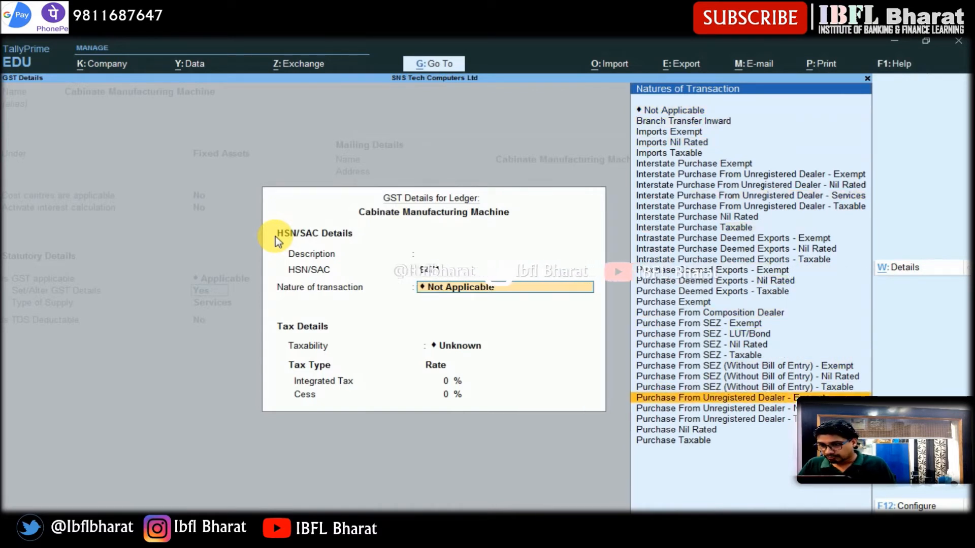
pyautogui.press('Return')
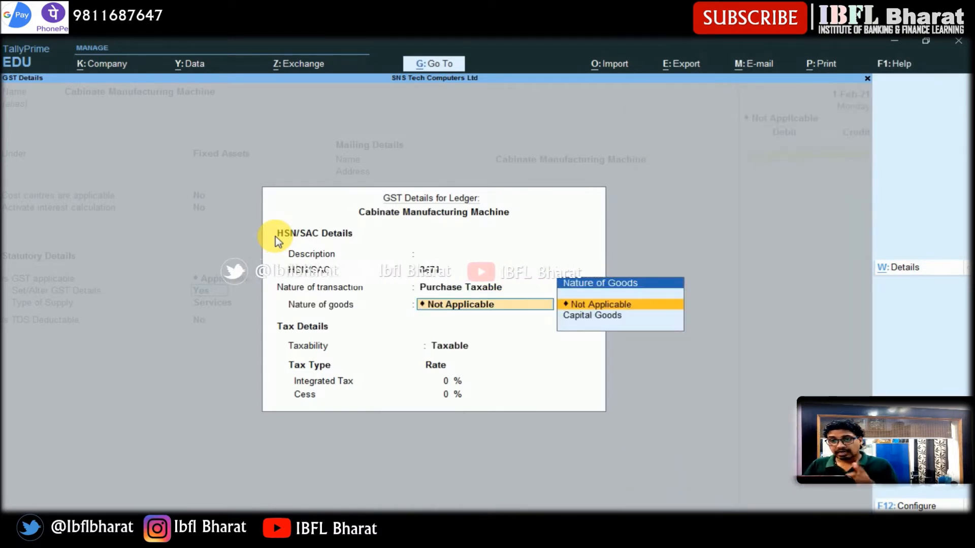
pyautogui.press('Down')
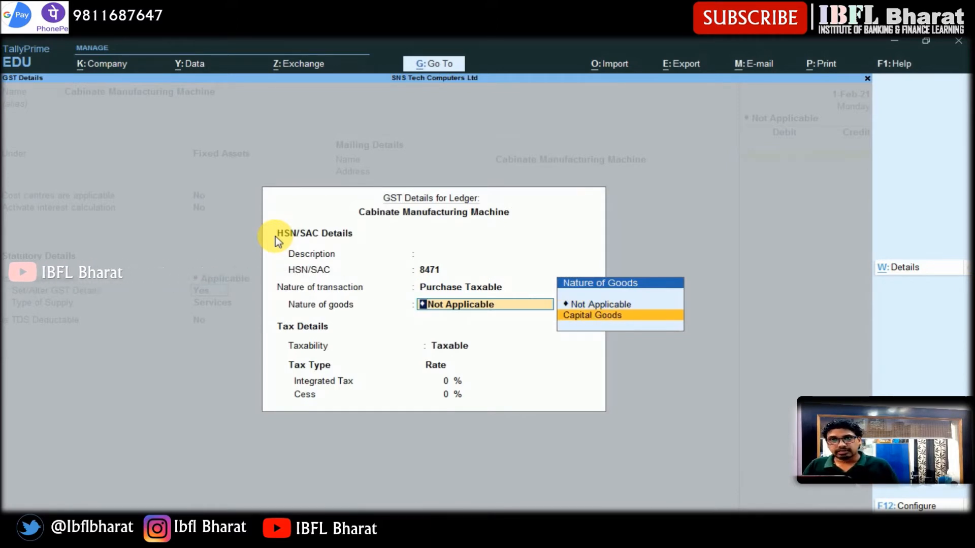
pyautogui.press('Return')
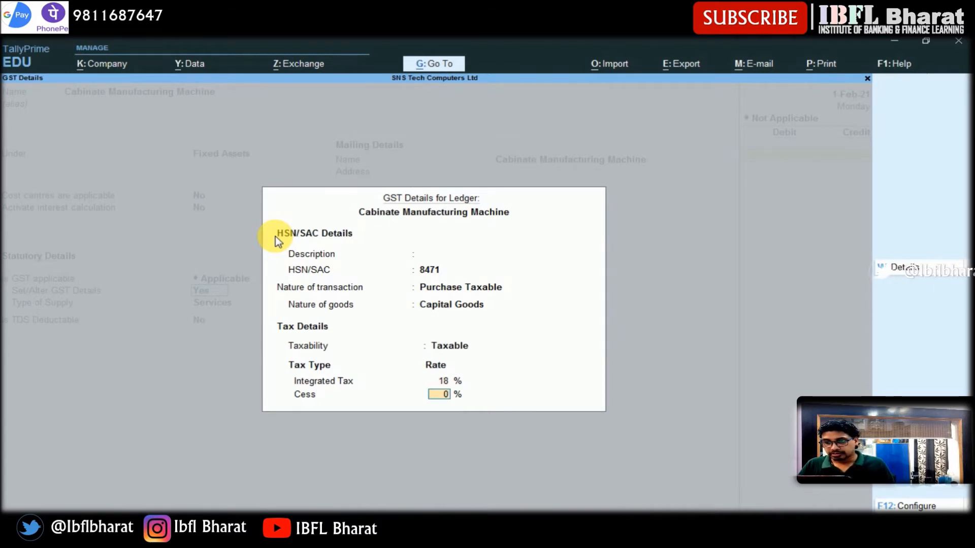
pyautogui.press('Return')
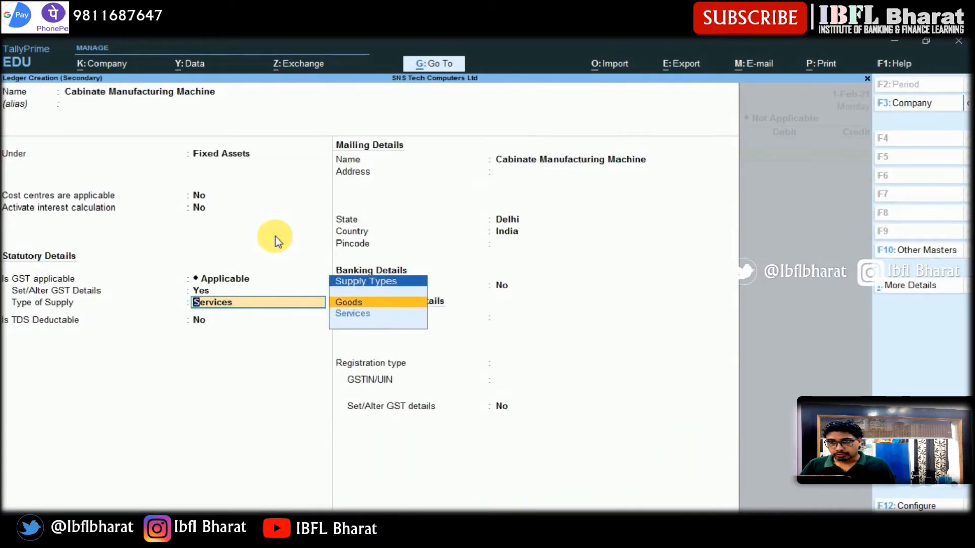
# - Set the type of supply to Goods and save the new ledger
pyautogui.press('Return')
pyautogui.press('Return')
pyautogui.press('Return')
pyautogui.press('Return')
pyautogui.press('Return')
pyautogui.press('Return')
pyautogui.press('Return')
pyautogui.press('Return')
pyautogui.press('Return')
pyautogui.press('Return')
pyautogui.press('Return')
pyautogui.press('Return')
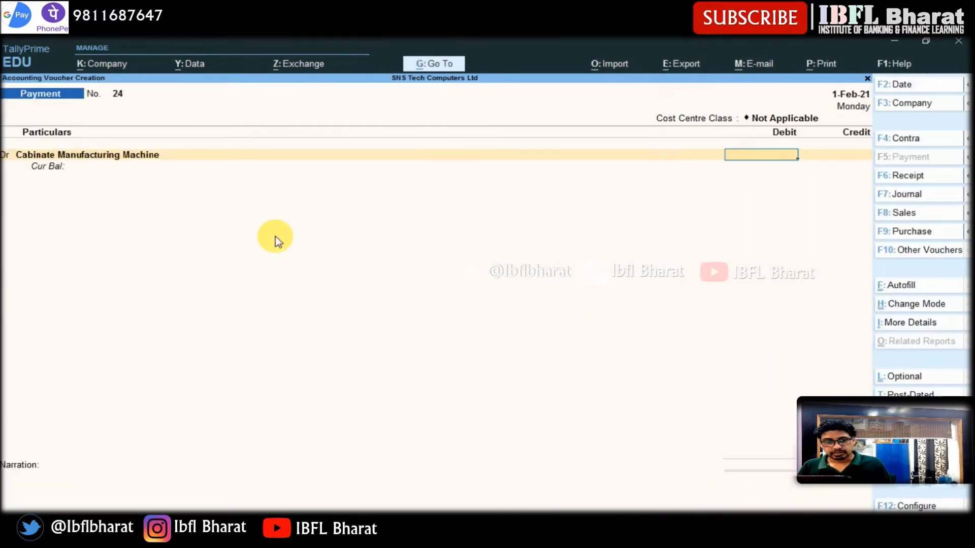
# - Debit Cabinate Manufacturing Machine with 50,000 and add CGST@9% with 4,500 in the payment voucher
pyautogui.write('50,000')
pyautogui.press('Return')
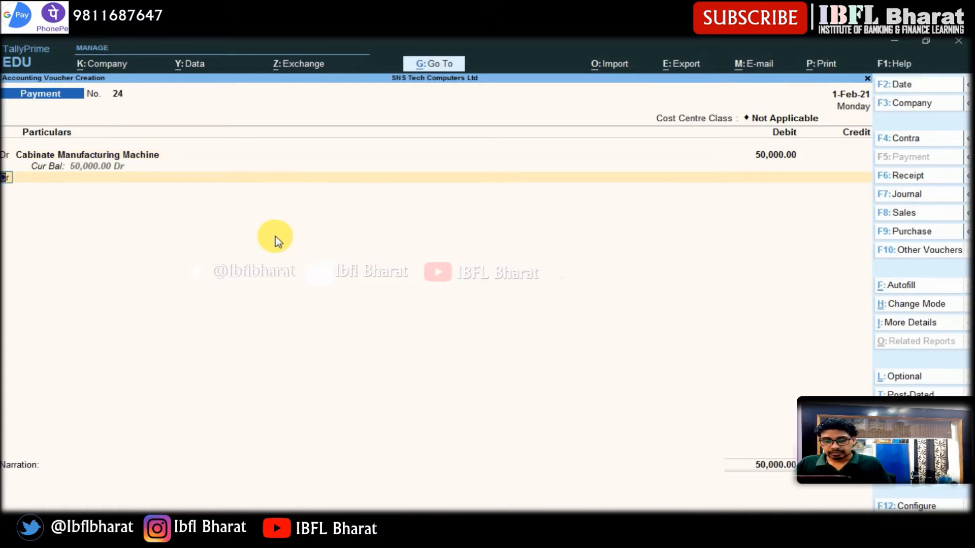
pyautogui.write('d')
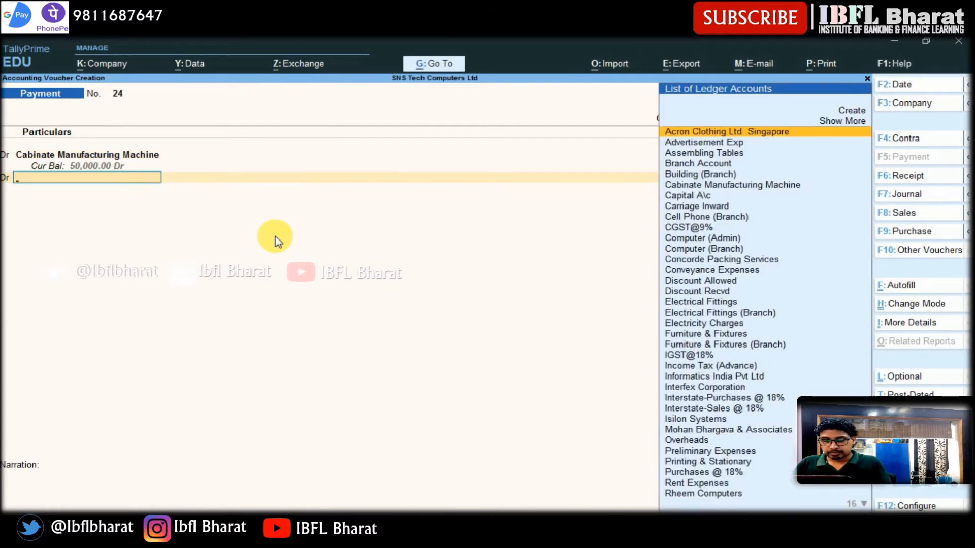
pyautogui.write('Cgst')
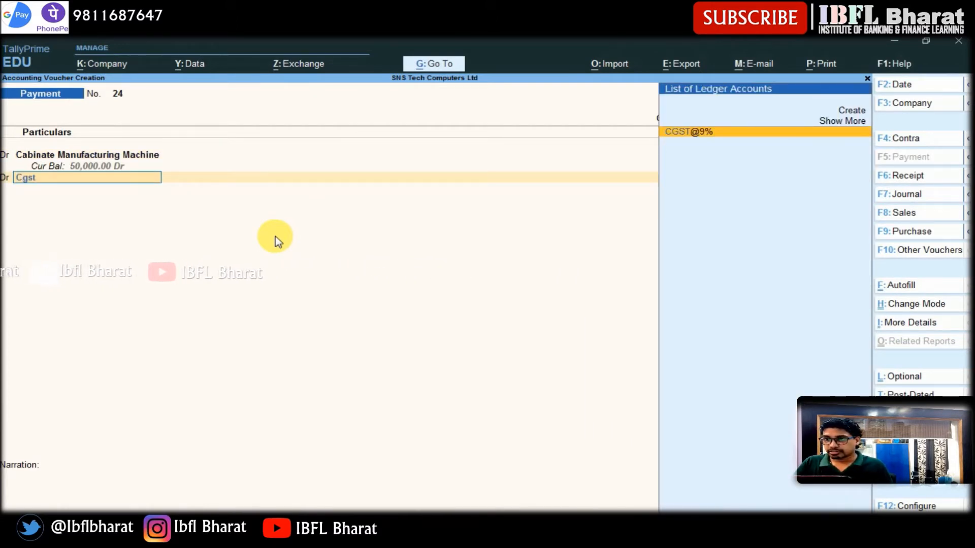
pyautogui.press('Return')
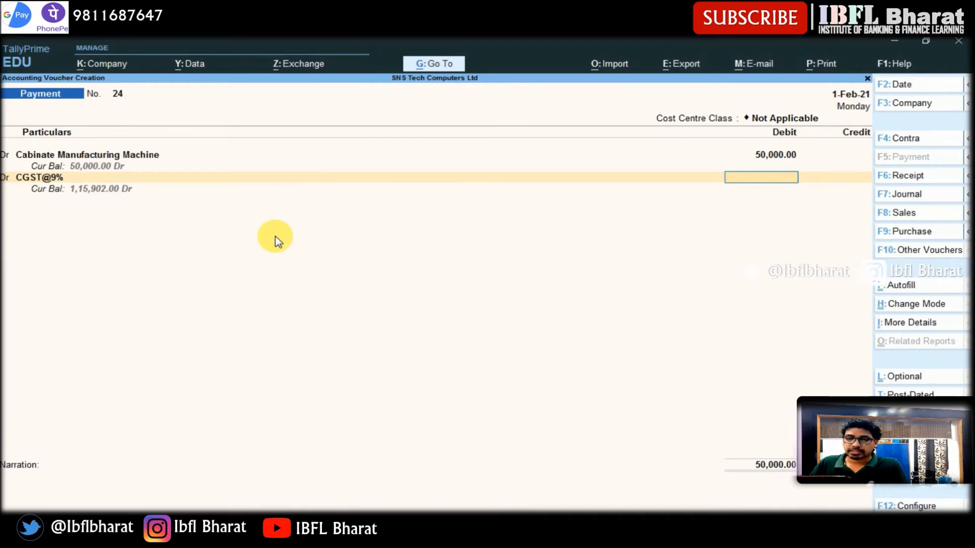
pyautogui.write('4500')
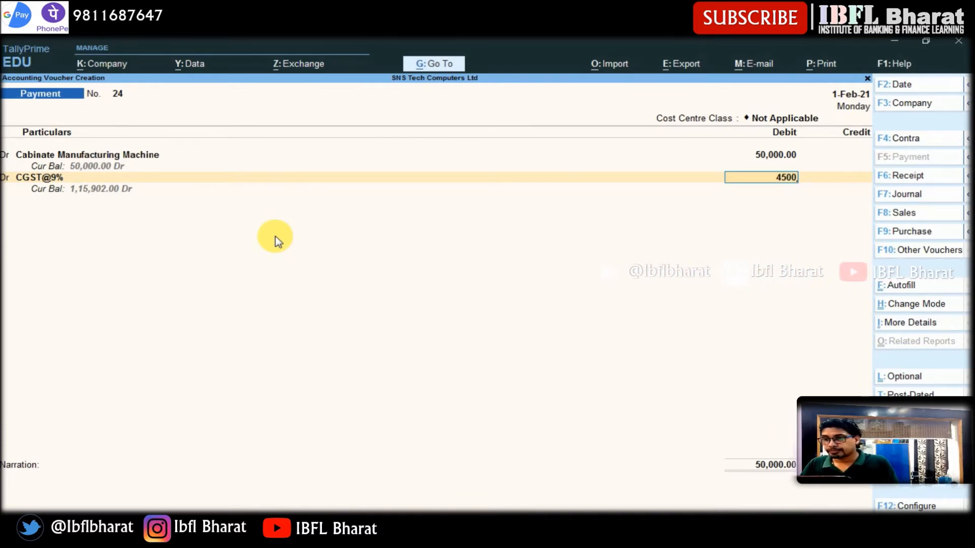
pyautogui.press('Return')
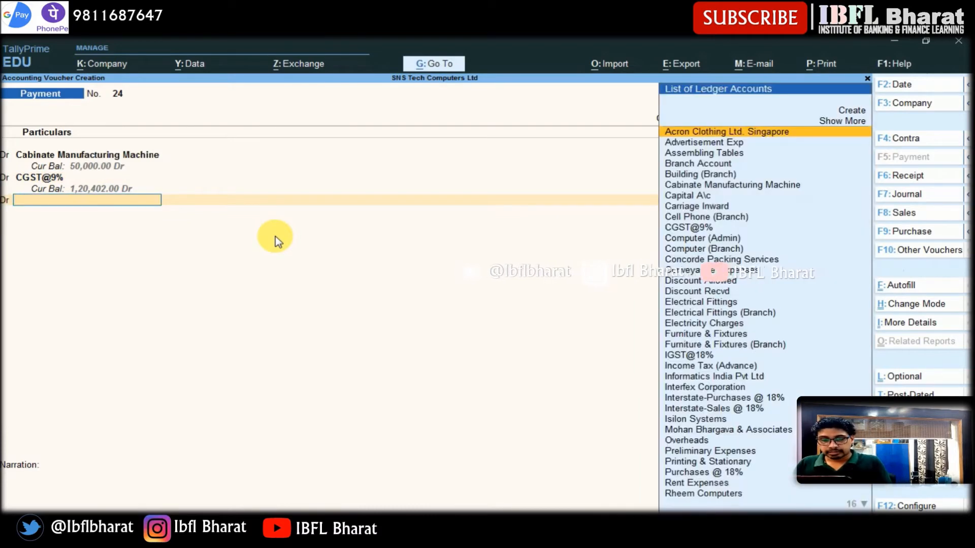
# - Add SGST@9% as a debit line with 4,500
pyautogui.write('Sgst')
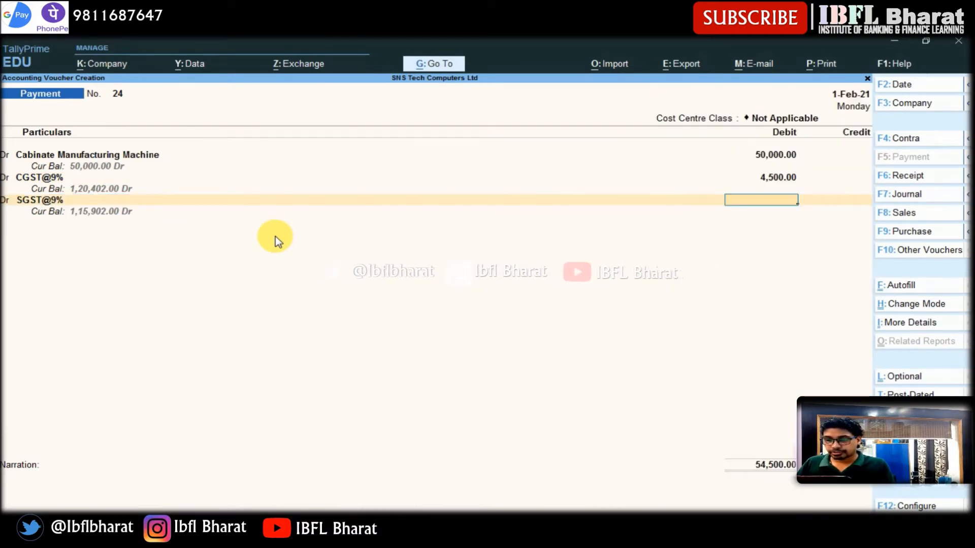
pyautogui.write('4500')
pyautogui.press('Return')
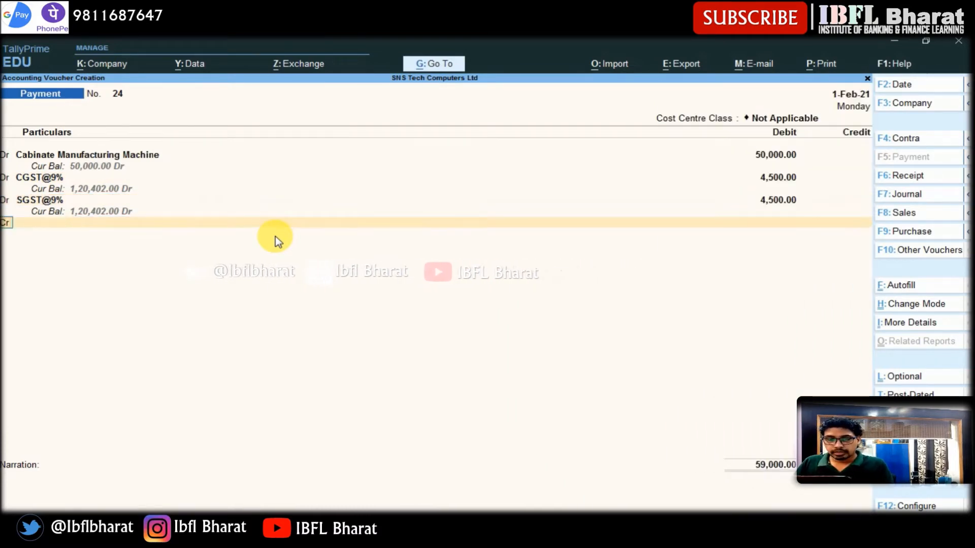
# - Credit HDFC Bank with the 59,000 total and save the payment voucher
pyautogui.press('Return')
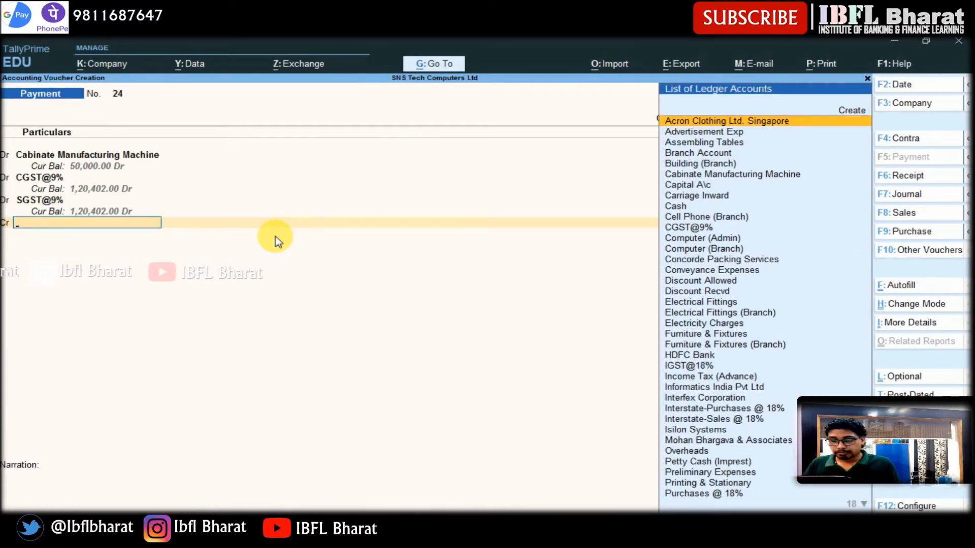
pyautogui.write('hdfc')
pyautogui.press('Return')
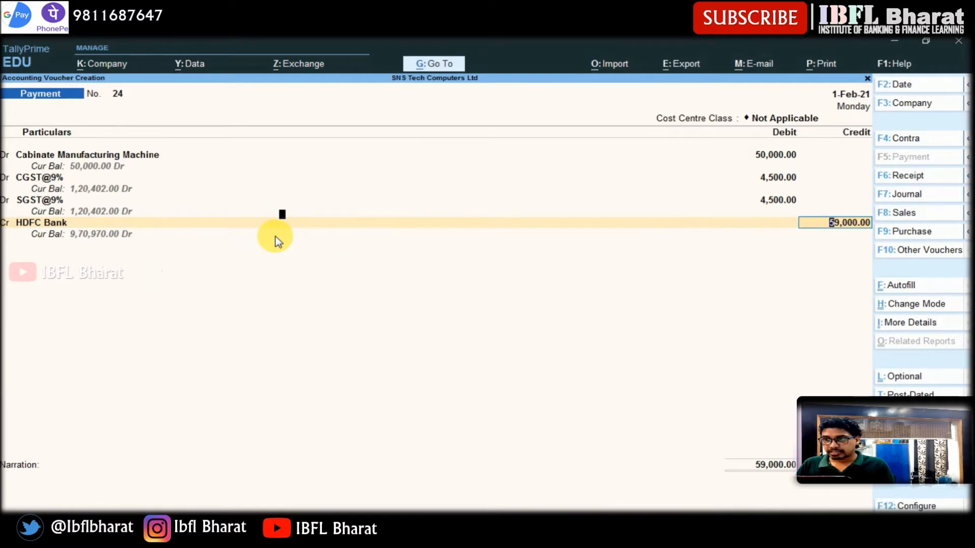
pyautogui.press('Return')
pyautogui.press('Return')
pyautogui.press('Return')
pyautogui.press('Return')
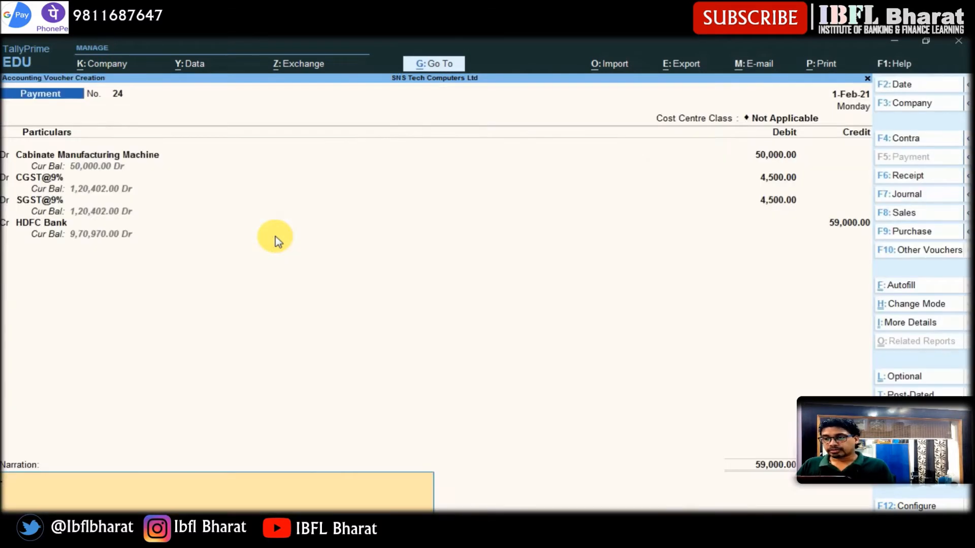
pyautogui.press('Return')
pyautogui.press('Return')
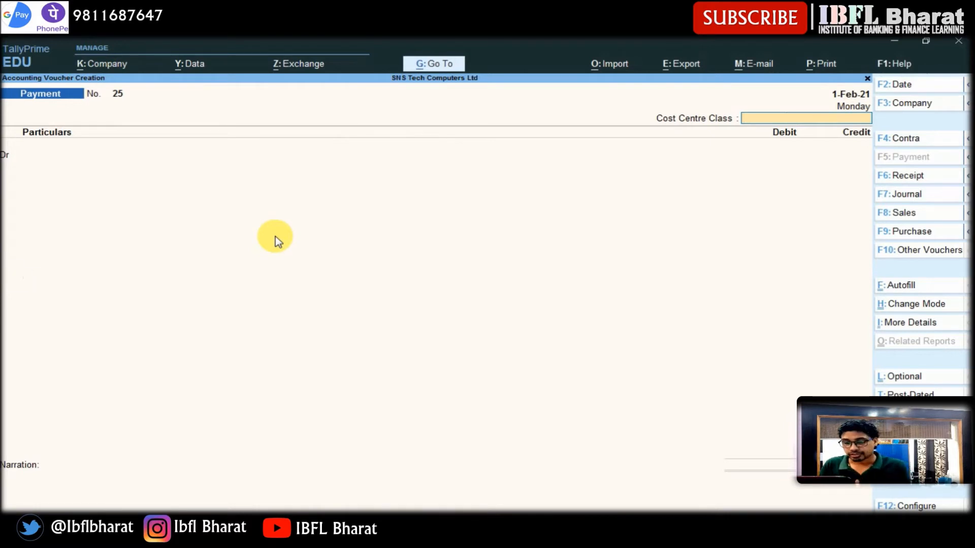
# - Open a Stock Journal as Assembling Journal and choose Computer I3 as the product
pyautogui.press('alt')
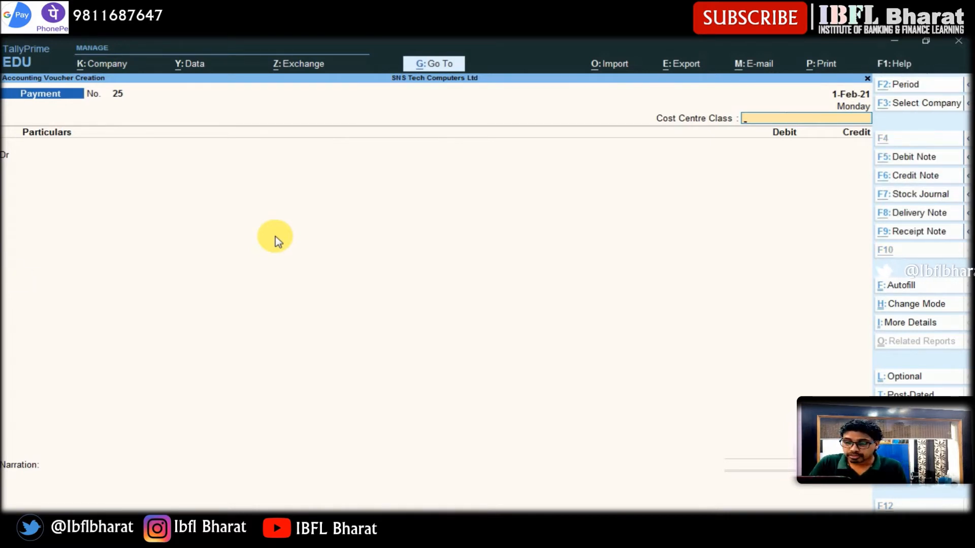
pyautogui.hotkey('alt', 'F7')
pyautogui.press('Return')
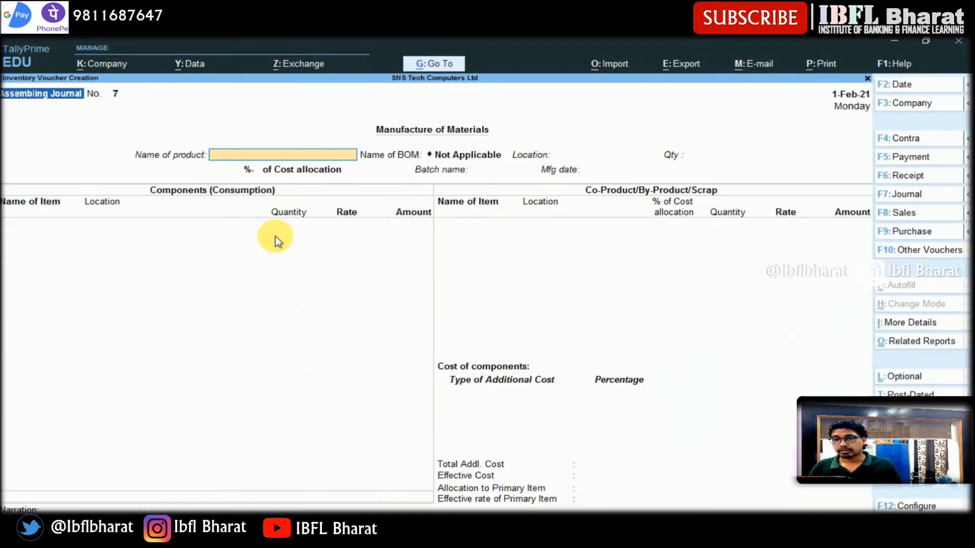
pyautogui.write('Com')
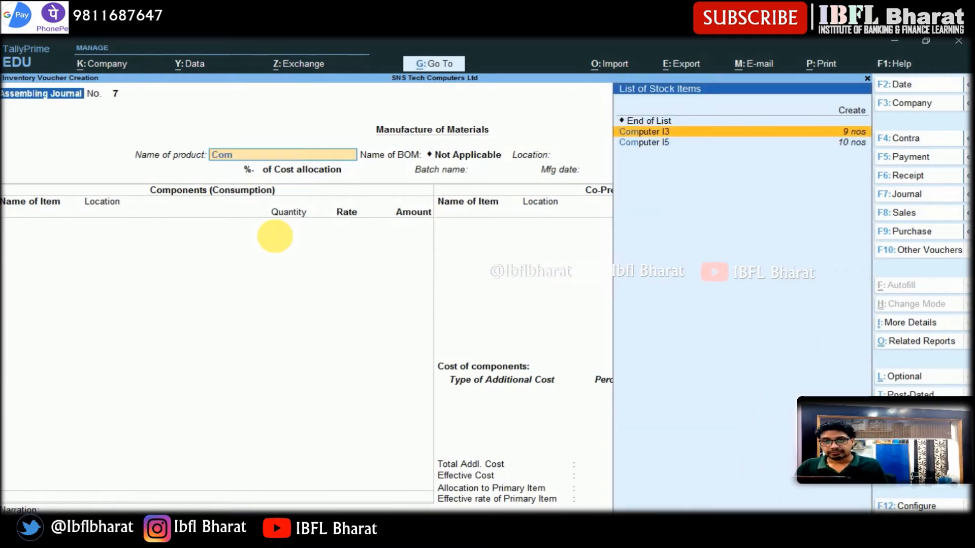
pyautogui.press('Return')
# - Set the product's location to Finished Goods Godown and quantity to 20 nos
pyautogui.write('Fini')
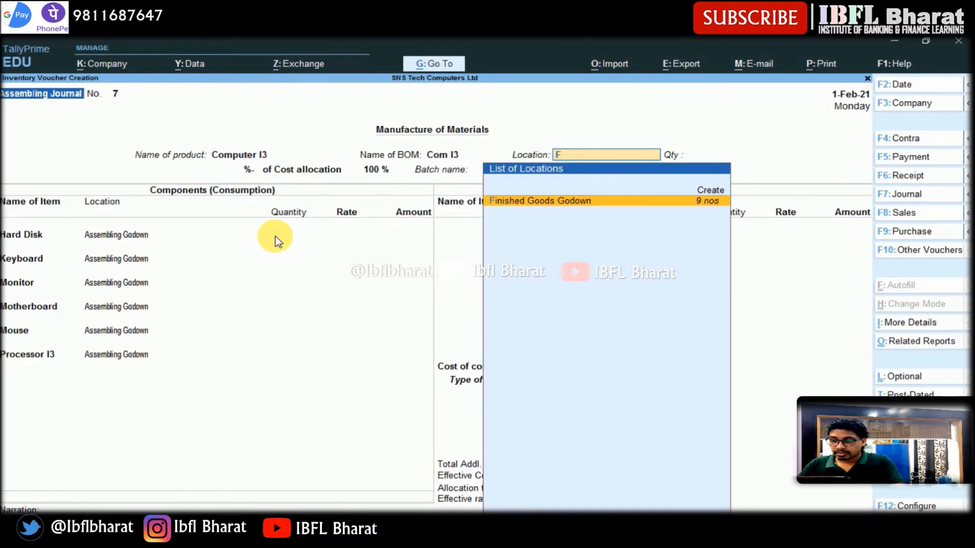
pyautogui.press('Return')
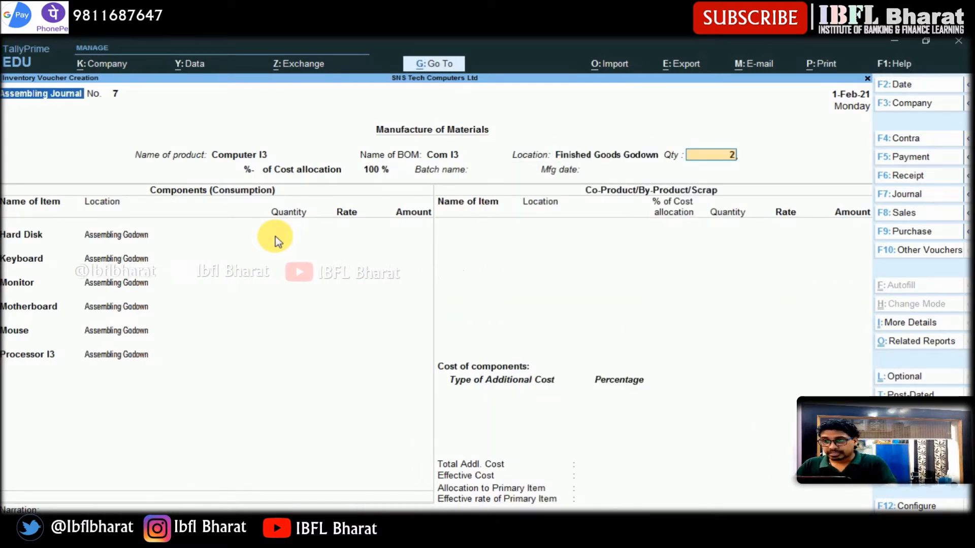
pyautogui.write('20')
pyautogui.press('Return')
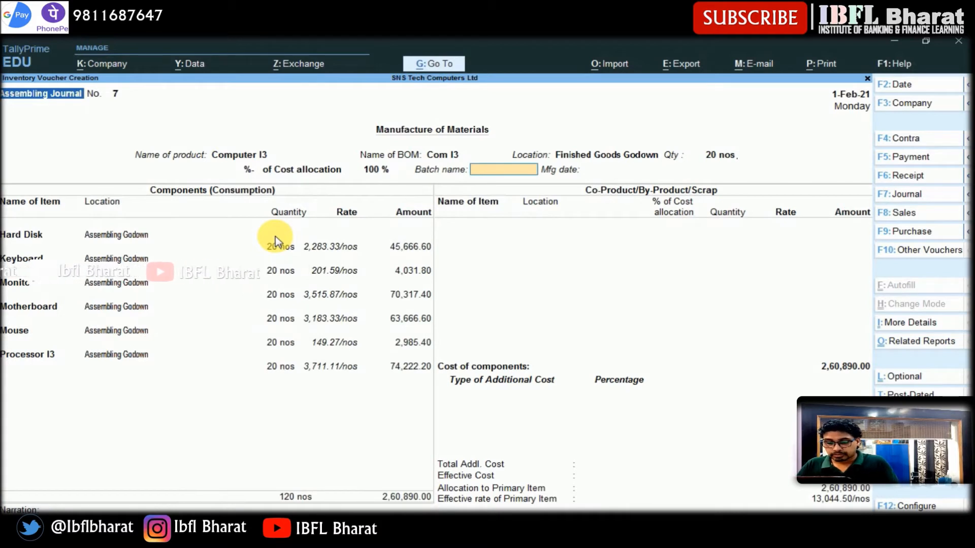
# - Create a new batch named BATCH-07 for the product
pyautogui.press('Return')
pyautogui.write('BATC')
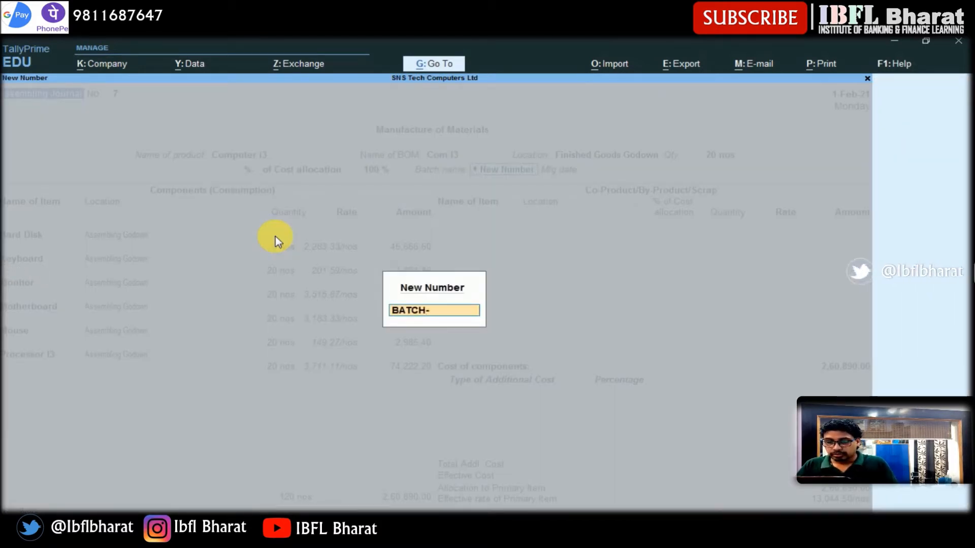
pyautogui.write('H-')
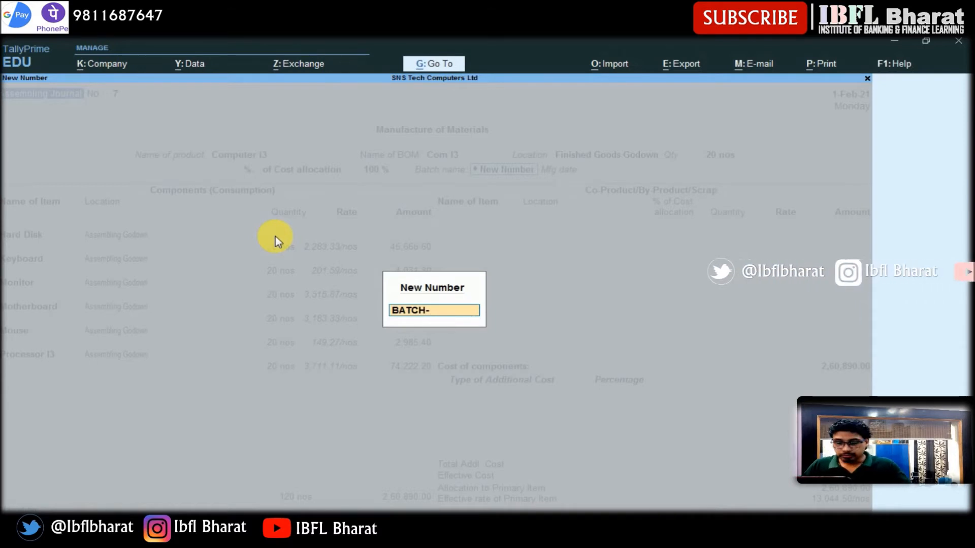
pyautogui.write('07')
pyautogui.press('Return')
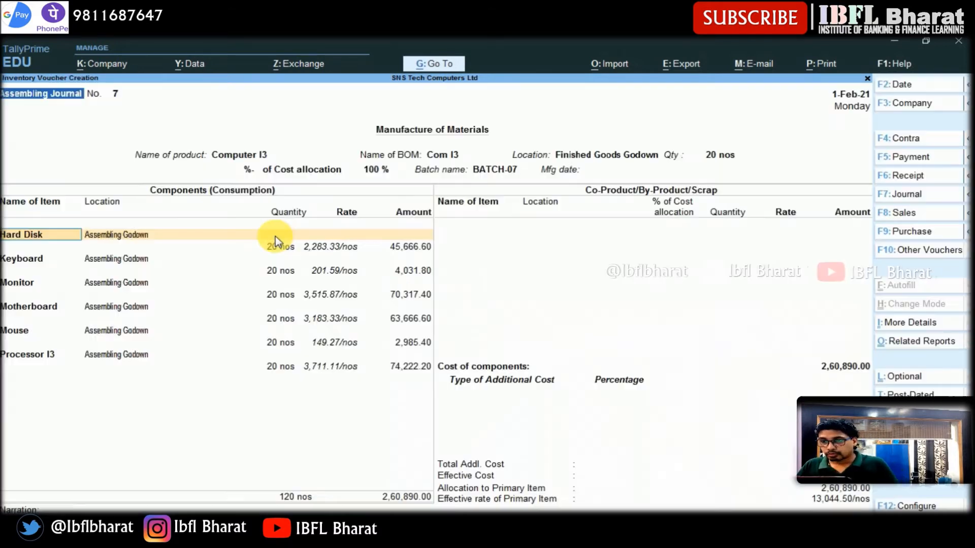
# - Accept all component lines and move to the co-product section
pyautogui.press('Return')
pyautogui.press('Return')
pyautogui.press('Return')
pyautogui.press('Return')
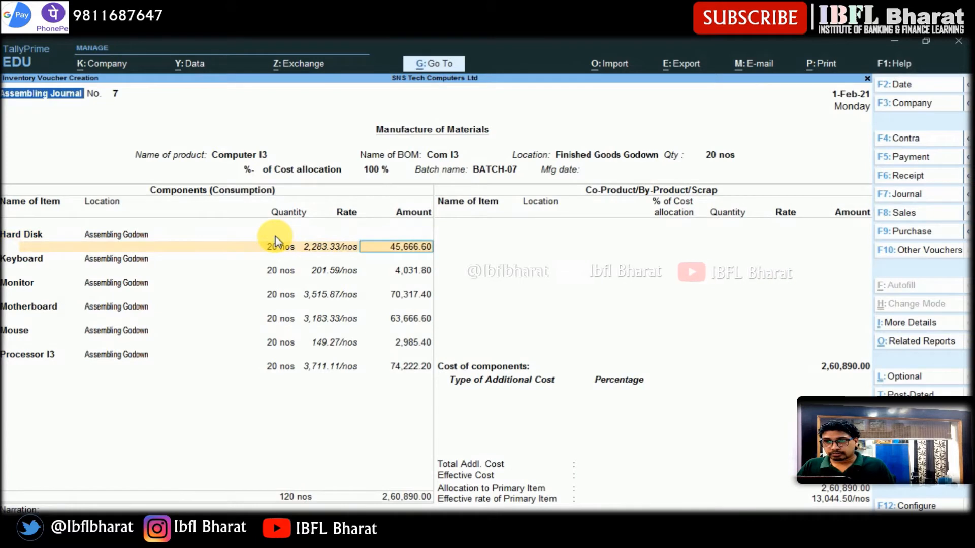
pyautogui.press('Down')
pyautogui.press('Down')
pyautogui.press('Down')
pyautogui.press('Down')
pyautogui.press('Down')
pyautogui.press('Return')
pyautogui.press('Return')
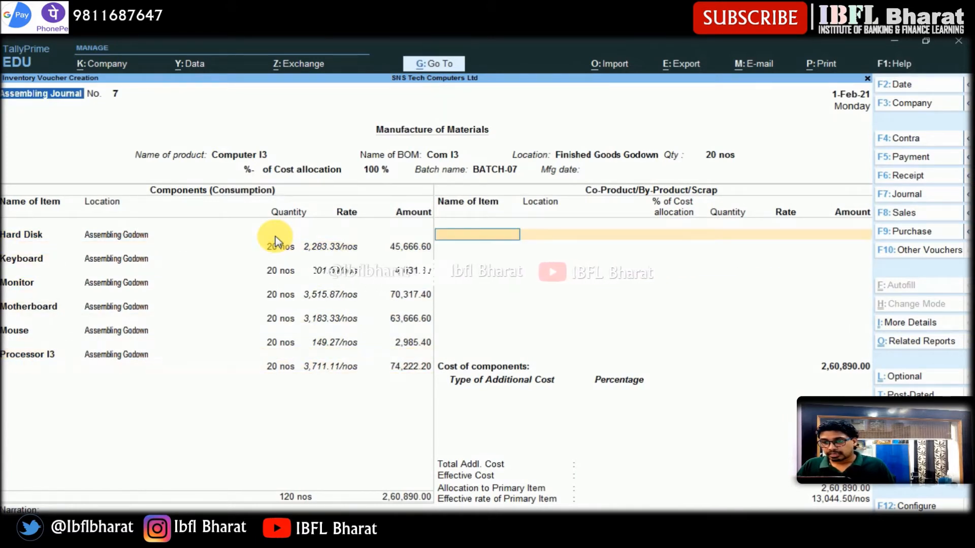
# - Add Wages and Overheads as additional cost types and save the Assembling Journal
pyautogui.write('Wages')
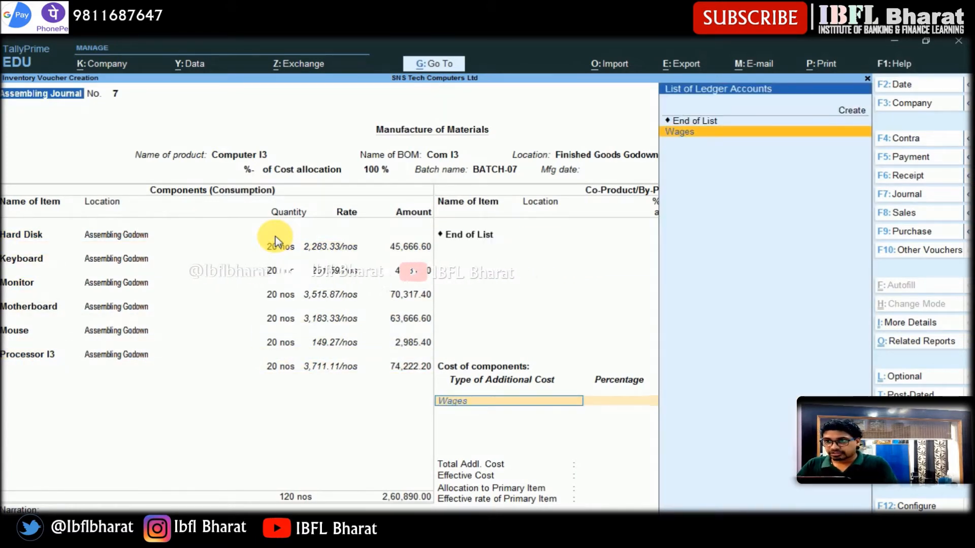
pyautogui.press('Return')
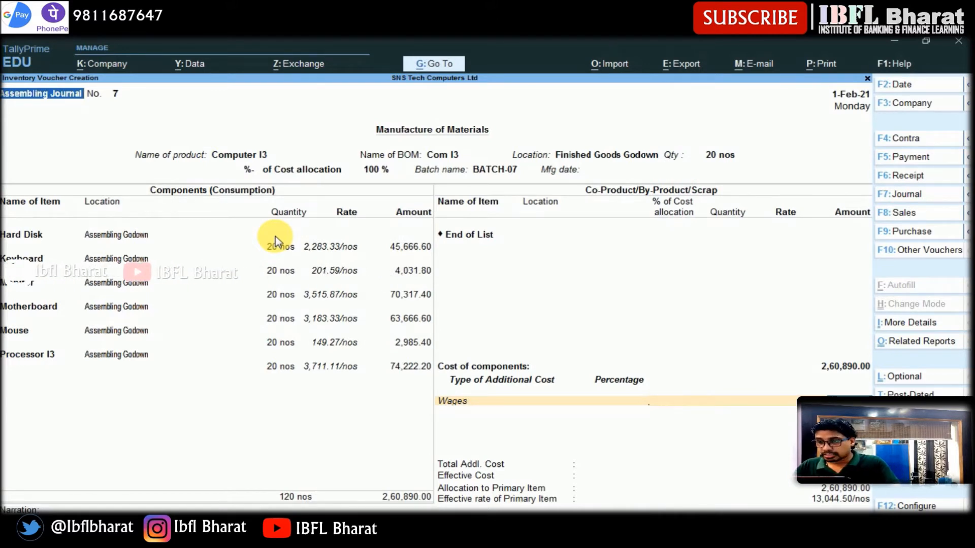
pyautogui.press('Return')
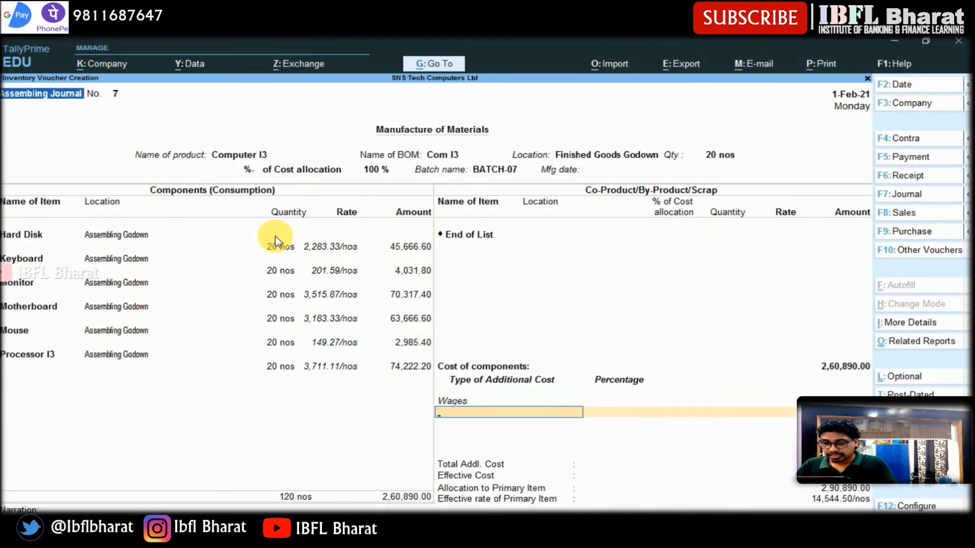
pyautogui.write('Over')
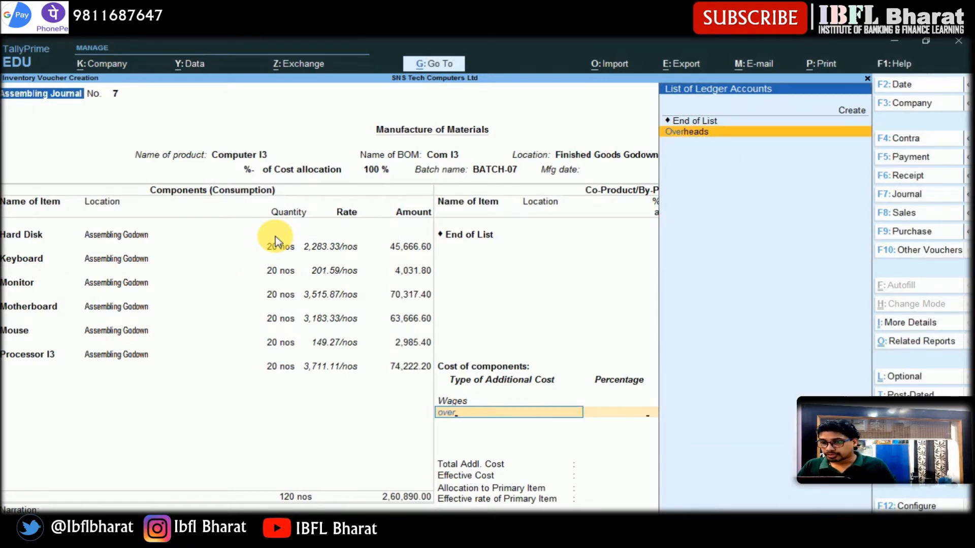
pyautogui.press('Return')
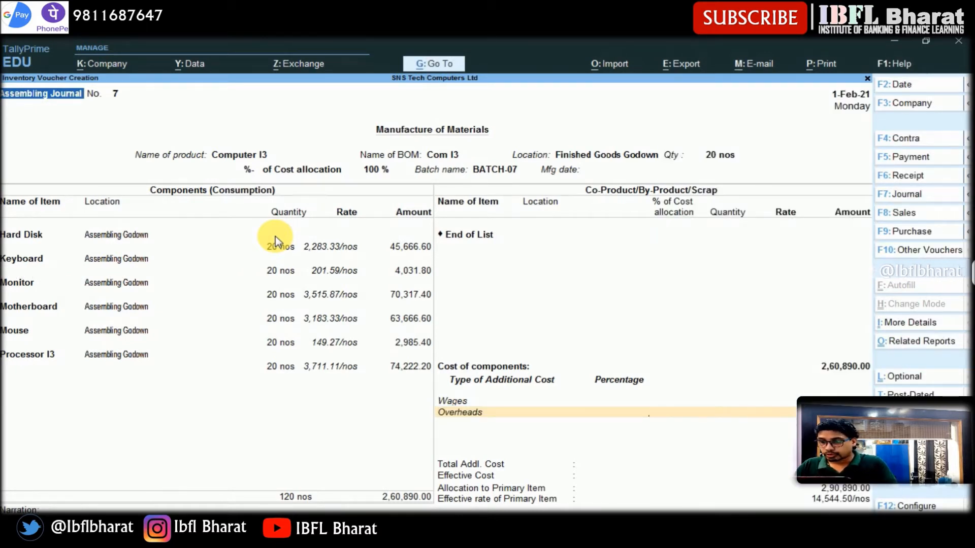
pyautogui.press('Return')
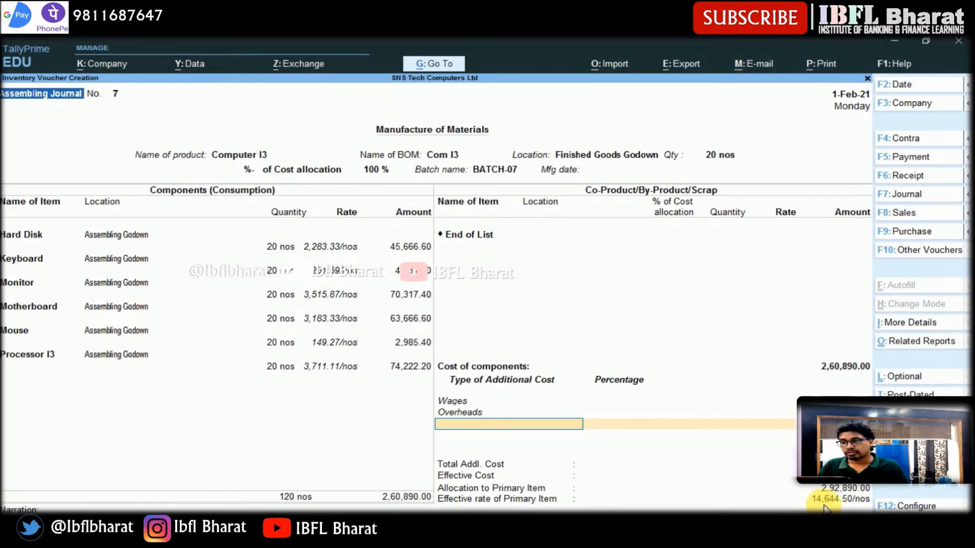
pyautogui.press('Return')
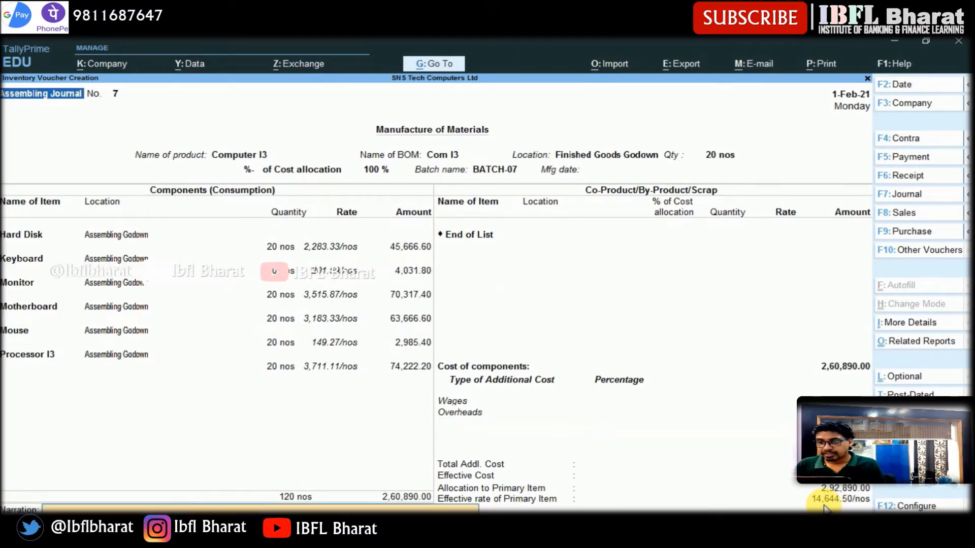
pyautogui.click(825, 507)
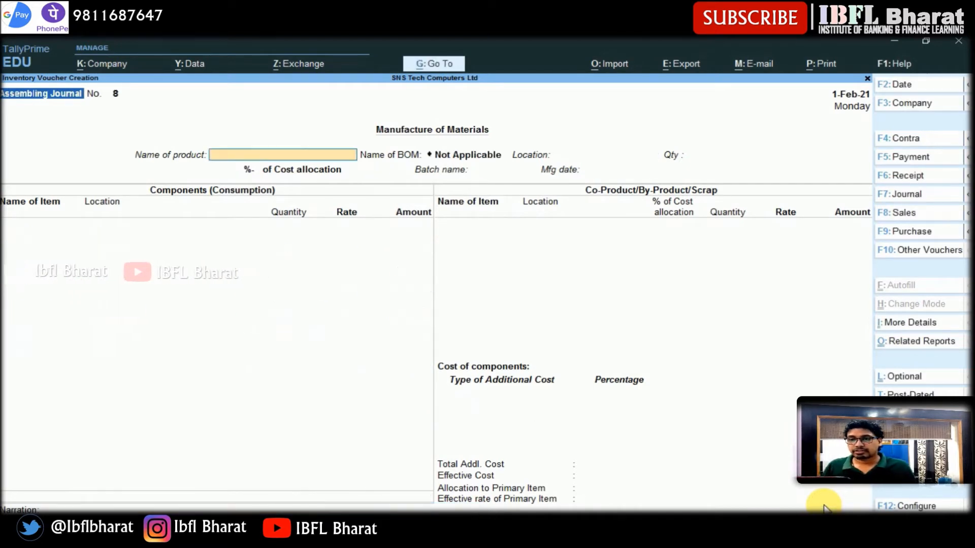
# - Start a new Assembling Journal for Computer I5 at Finished Goods Godown with quantity 20 nos
pyautogui.write('Com')
pyautogui.press('Down')
pyautogui.press('Return')
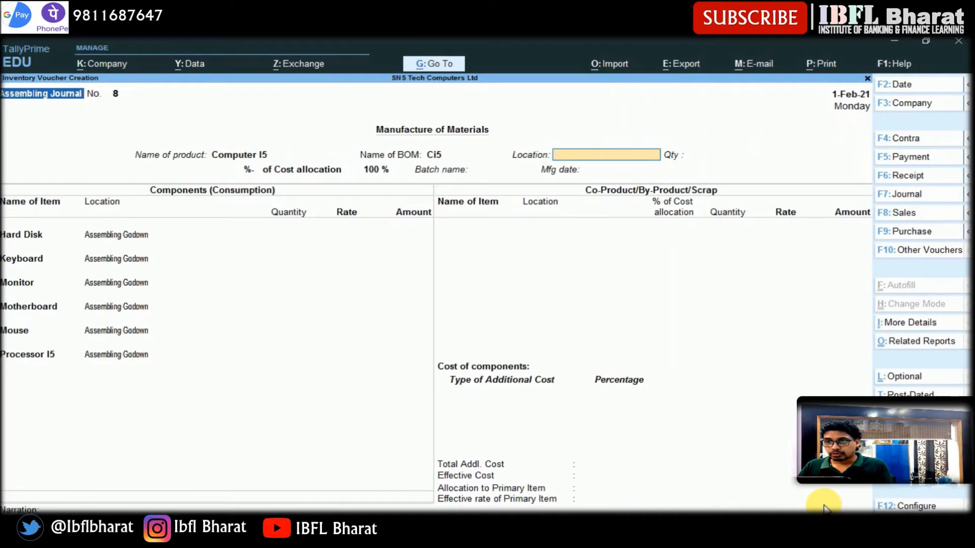
pyautogui.write('f')
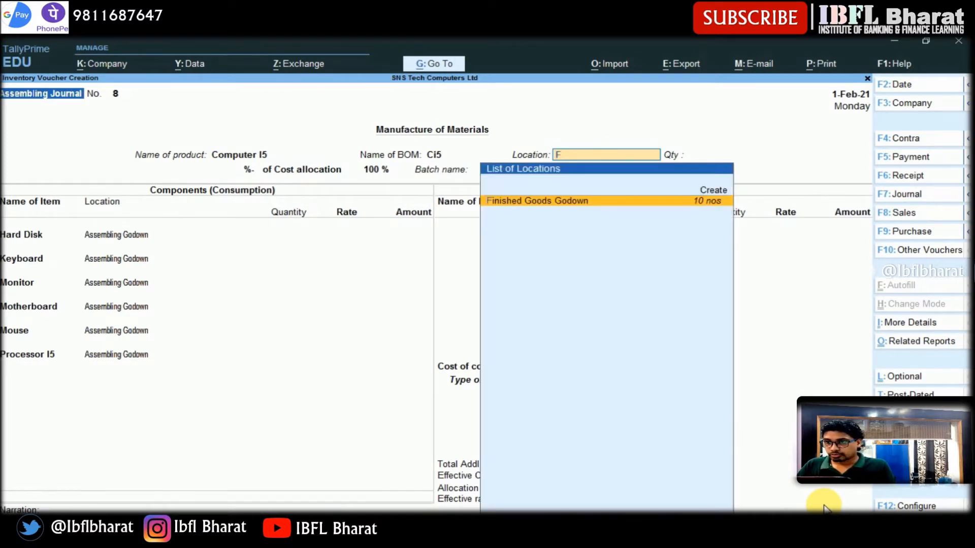
pyautogui.press('Return')
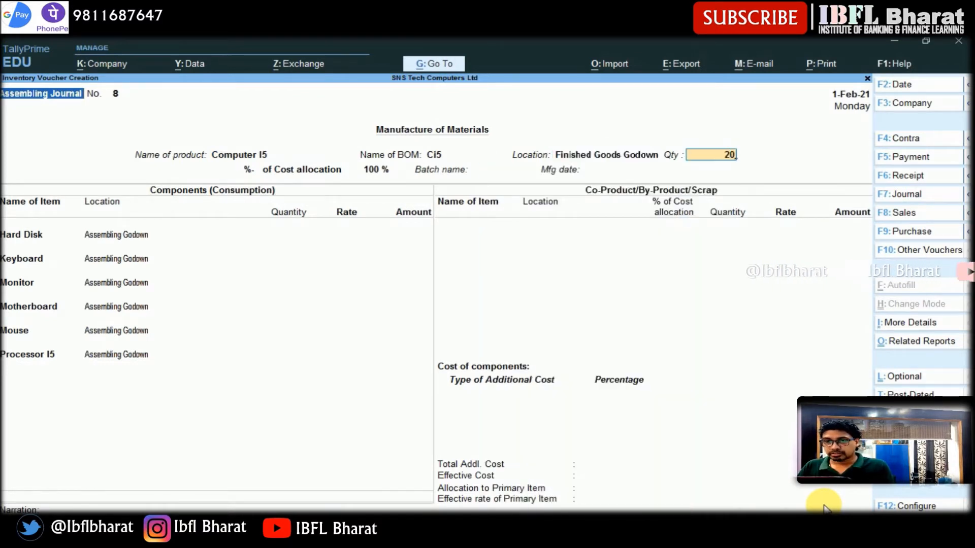
pyautogui.press('Return')
# - Create a new batch named Batch-08 for the product
pyautogui.write('Batc')
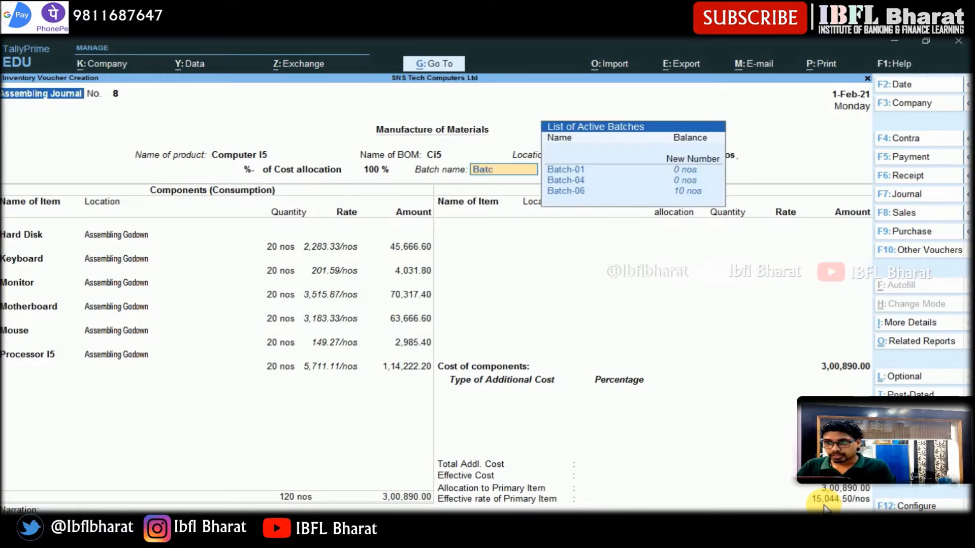
pyautogui.write('h-')
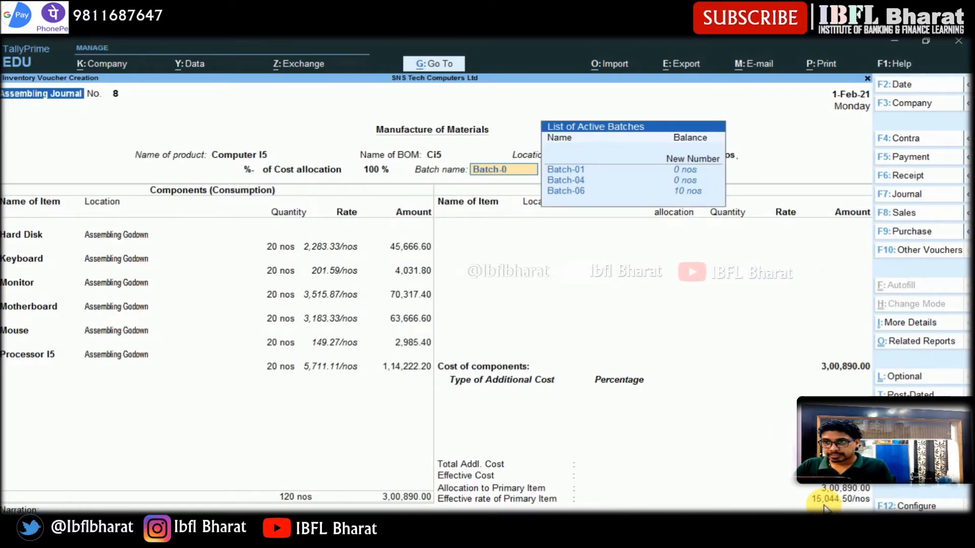
pyautogui.write('08')
pyautogui.press('Return')
# - Accept all component and additional cost lines (Wages, Overheads) and save the Assembling Journal
pyautogui.press('Return')
pyautogui.press('Return')
pyautogui.press('Return')
pyautogui.press('Return')
pyautogui.press('Return')
pyautogui.press('Return')
pyautogui.press('Return')
pyautogui.press('Return')
pyautogui.press('Return')
pyautogui.press('Return')
pyautogui.press('Return')
pyautogui.press('Return')
pyautogui.press('Return')
pyautogui.press('Return')
pyautogui.press('Return')
pyautogui.press('Return')
pyautogui.press('Return')
pyautogui.press('Return')
pyautogui.press('Return')
pyautogui.press('Return')
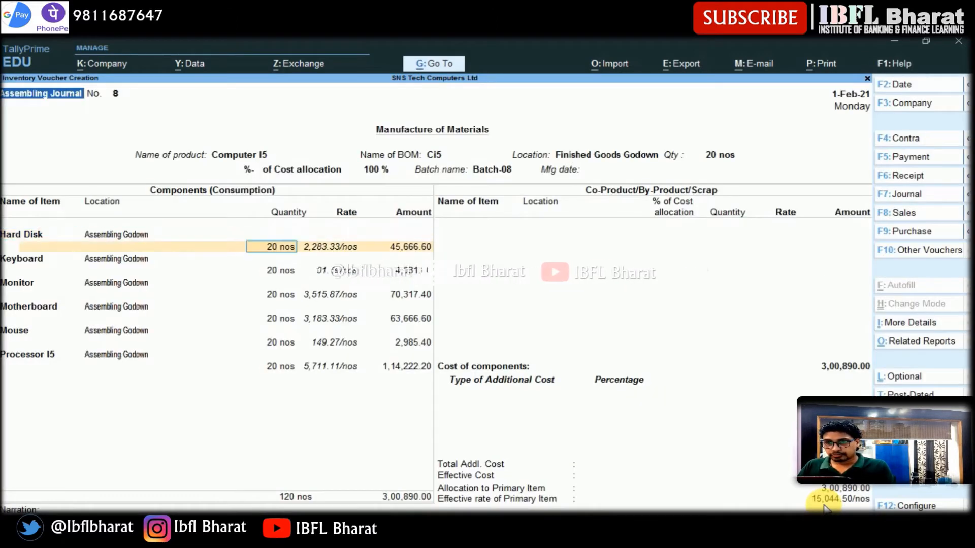
pyautogui.press('Return')
pyautogui.press('Return')
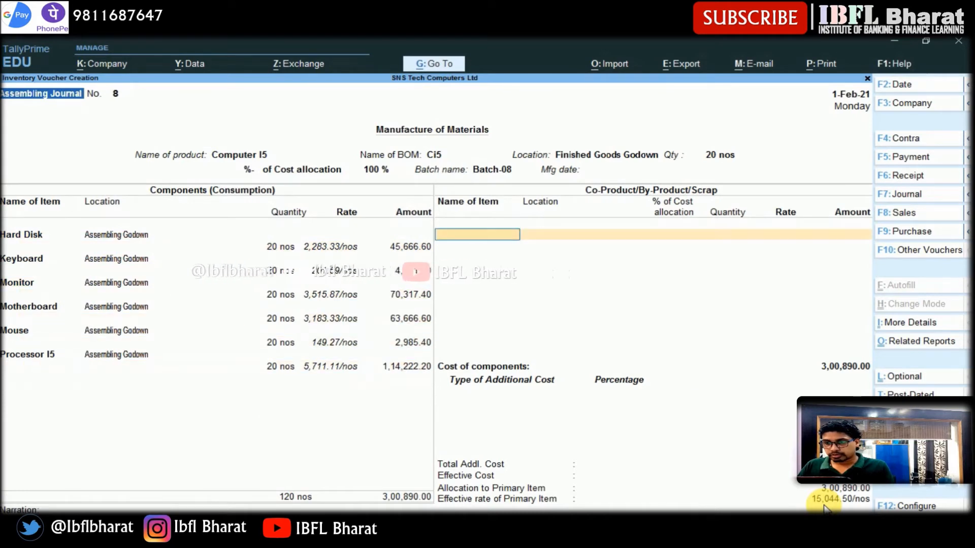
pyautogui.press('Return')
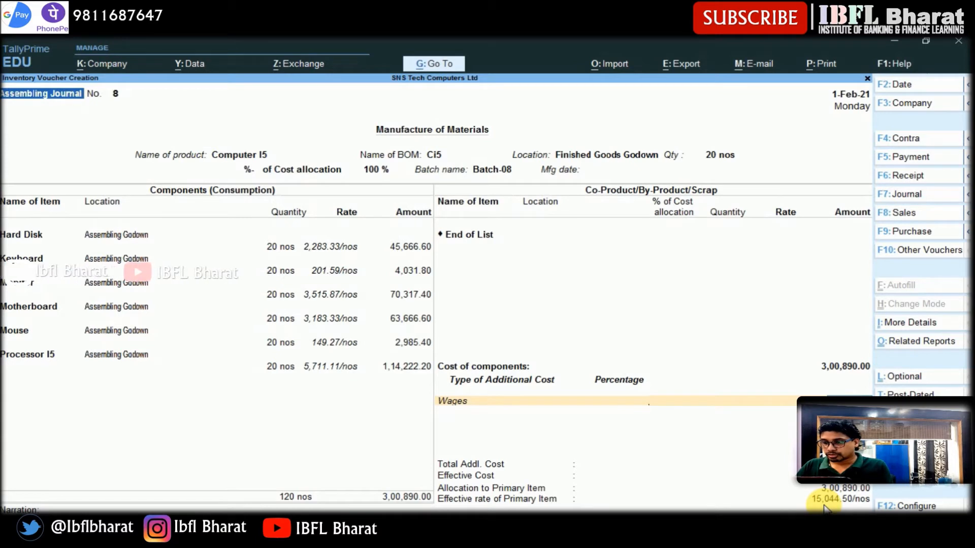
pyautogui.press('Return')
pyautogui.press('Return')
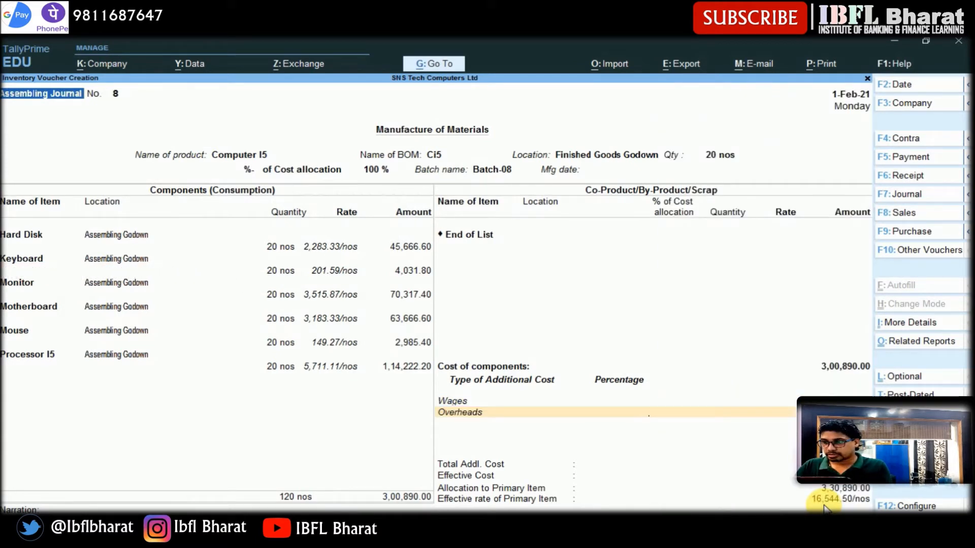
pyautogui.press('Return')
pyautogui.press('Return')
pyautogui.press('Return')
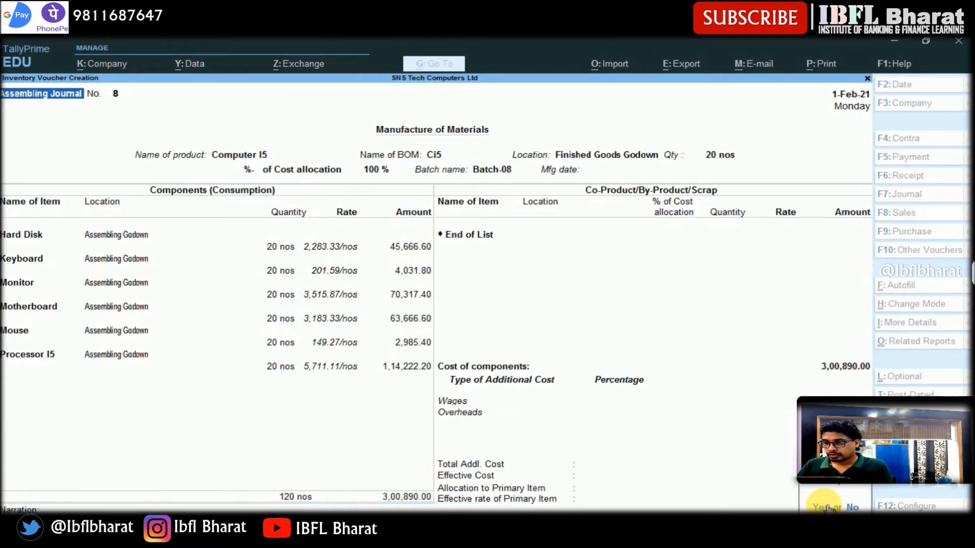
pyautogui.click(821, 507)
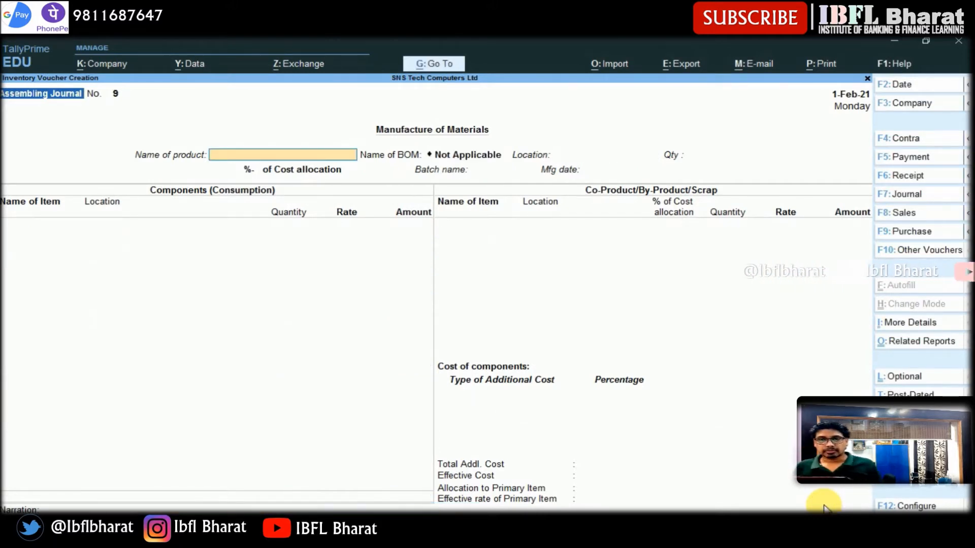
# - Open a Payment voucher and debit the Wages ledger with 60000
pyautogui.press('F5')
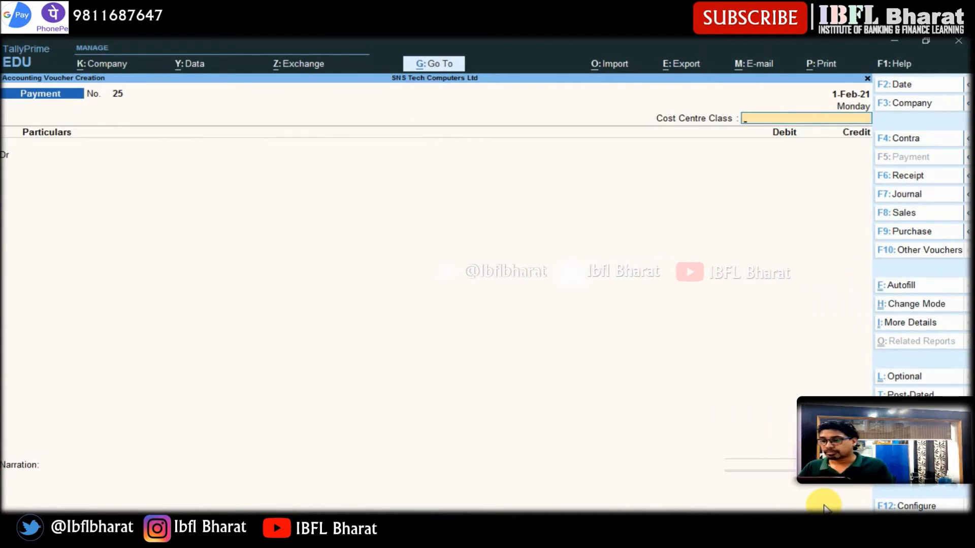
pyautogui.press('Return')
pyautogui.write('Wages')
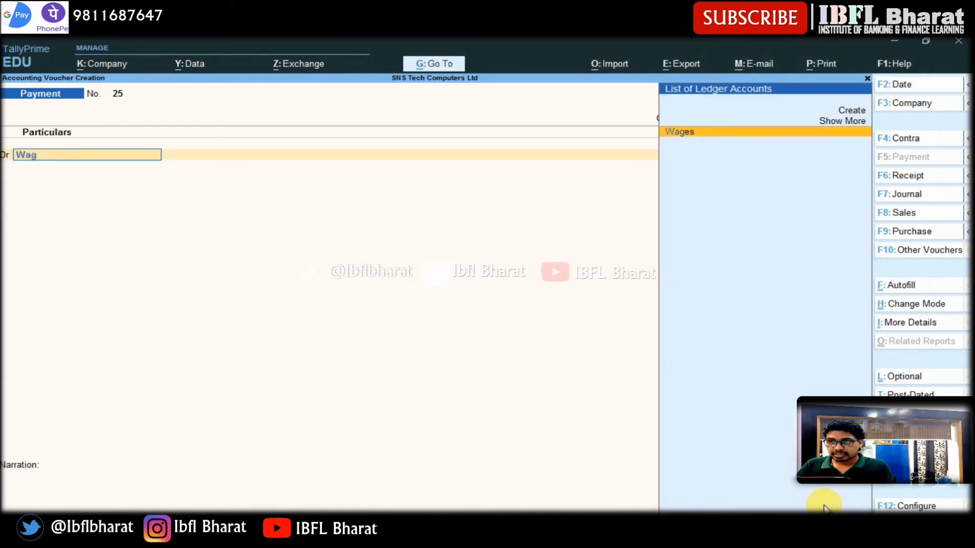
pyautogui.press('Return')
pyautogui.write('60000')
pyautogui.press('Return')
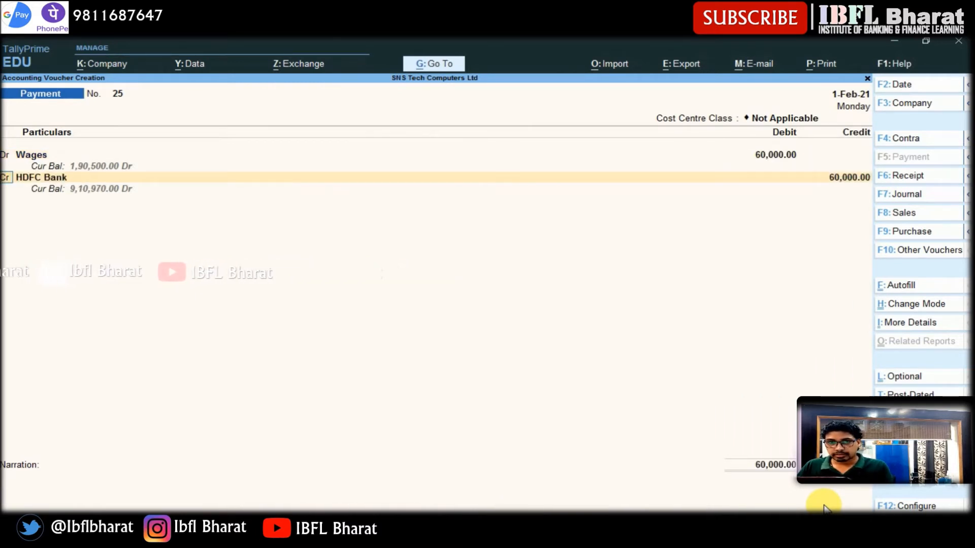
# - Switch the second line to debit and select the Overheads ledger
pyautogui.press('d')
pyautogui.press('Return')
pyautogui.write('Ov')
pyautogui.press('Return')
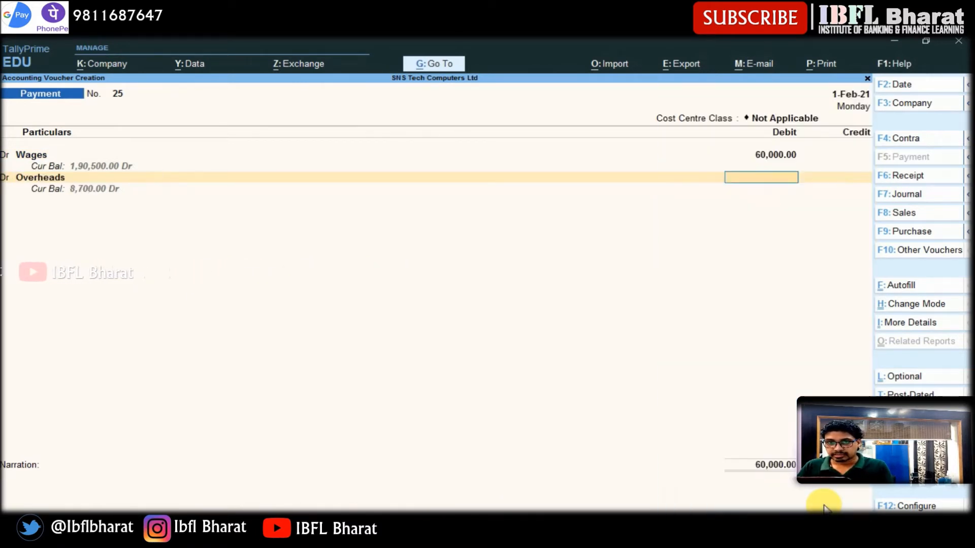